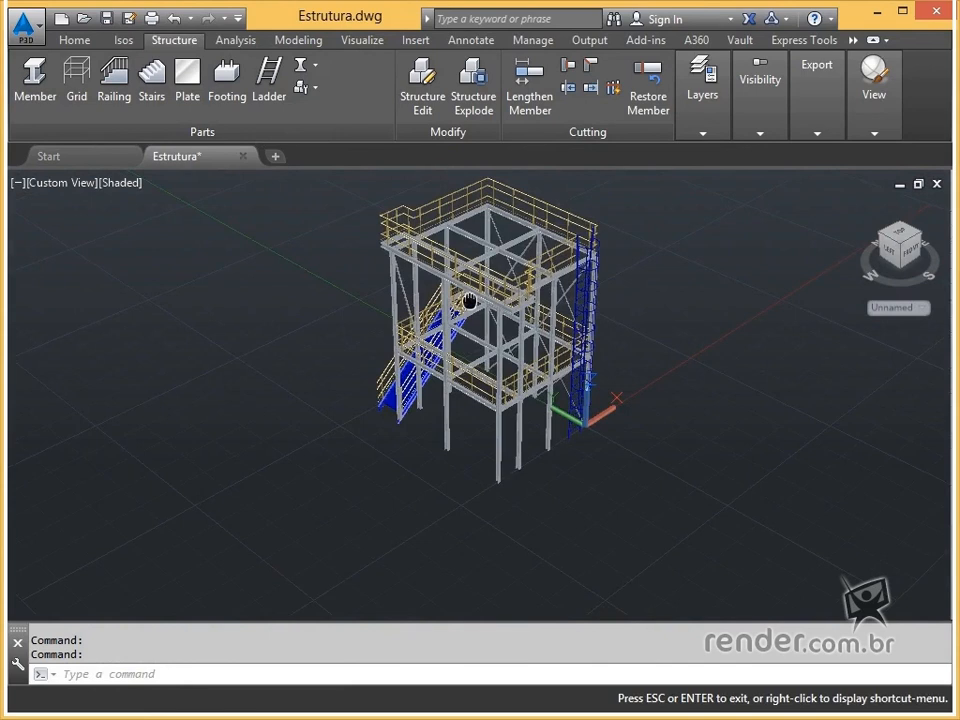
Start a new structural plate with the new rectangular shape option.
key("Escape")
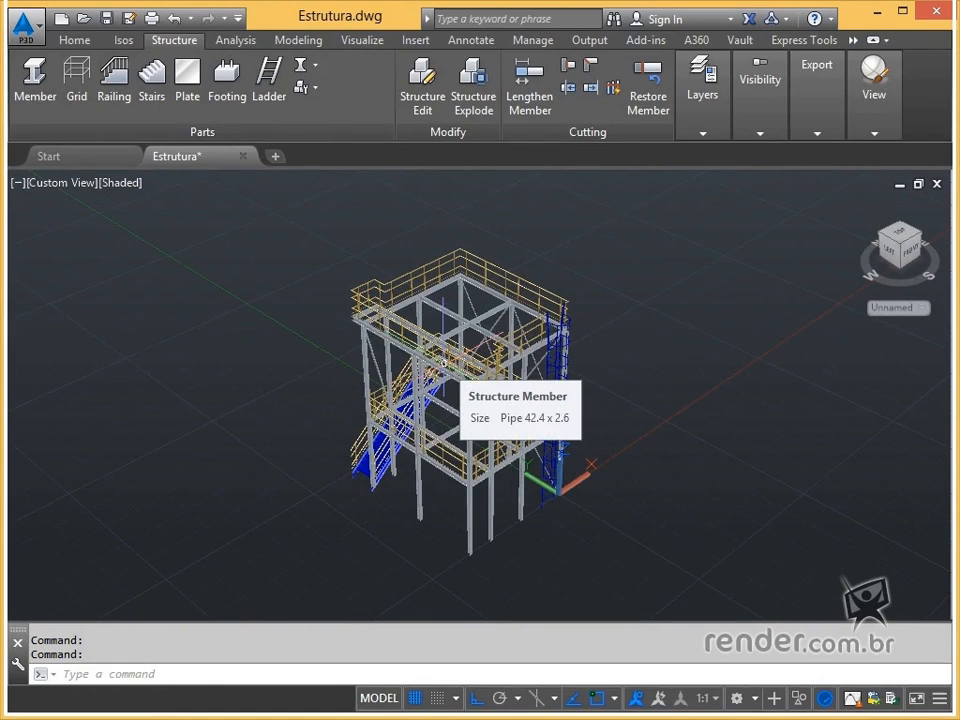
scroll(447, 450, "up", 5)
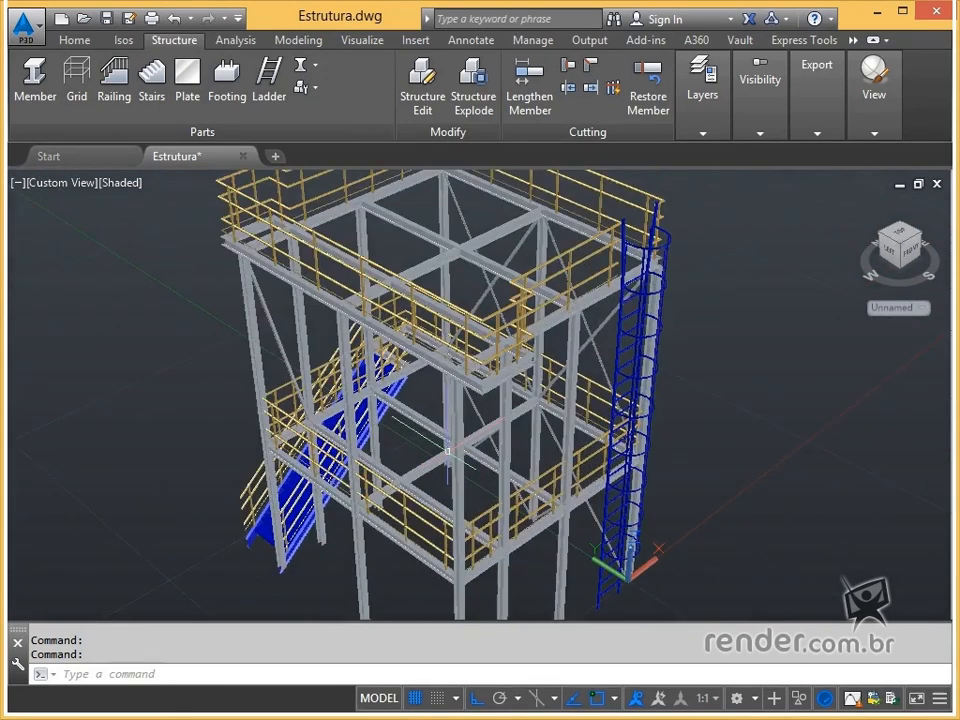
mouse_move(447, 450)
middle_mouse_down()
mouse_move(493, 386)
mouse_move(456, 456)
middle_mouse_up()
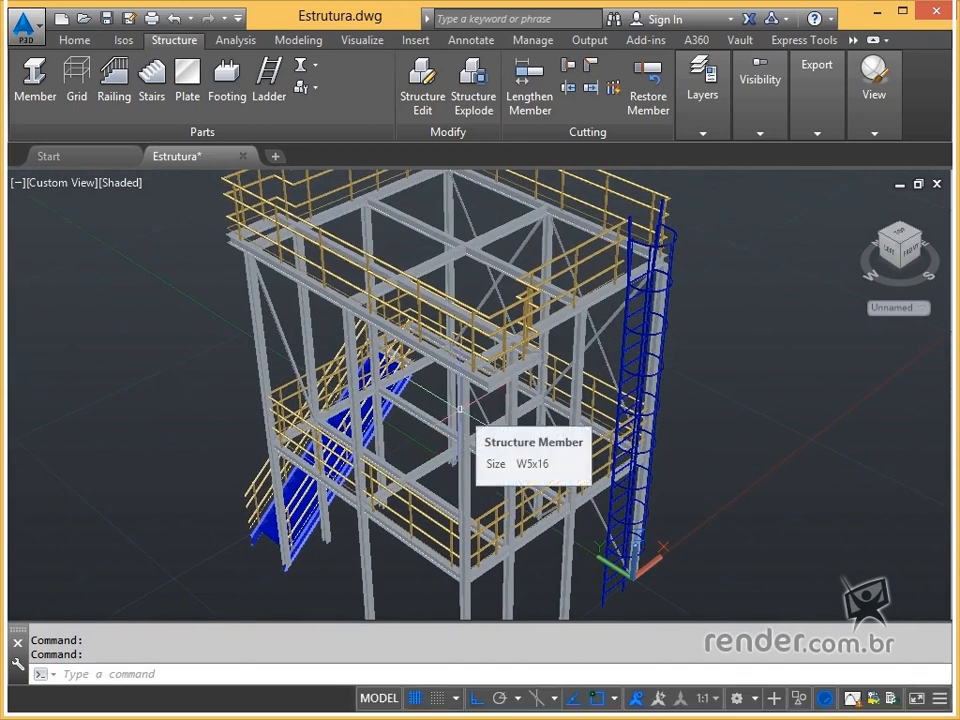
left_click(187, 104)
left_click(482, 406)
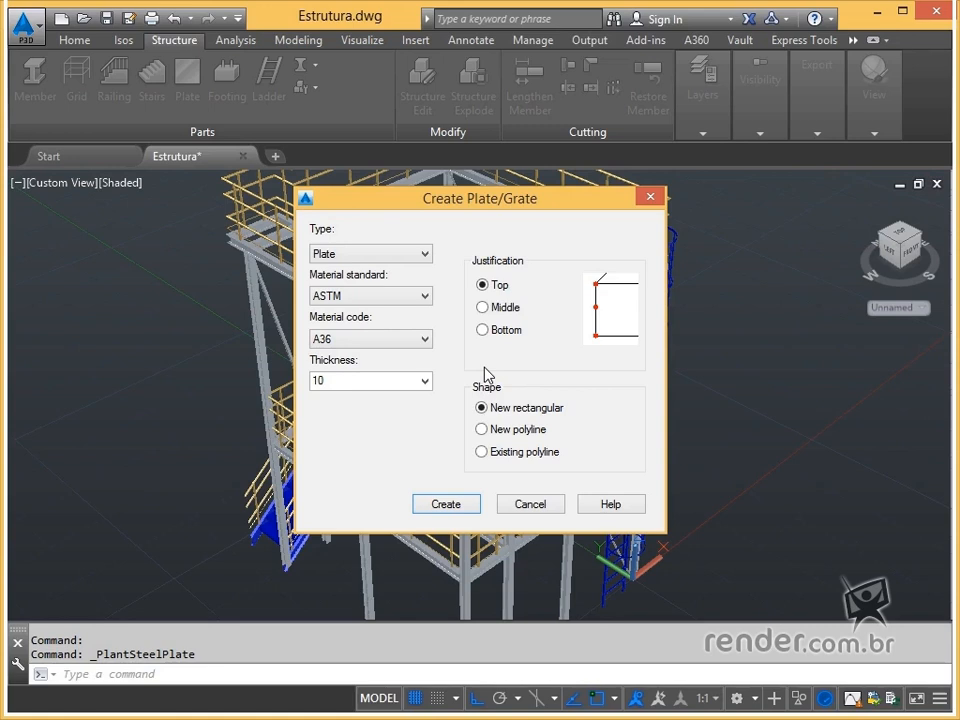
Try the Grating type for the new part and switch it back to Plate.
left_click(349, 256)
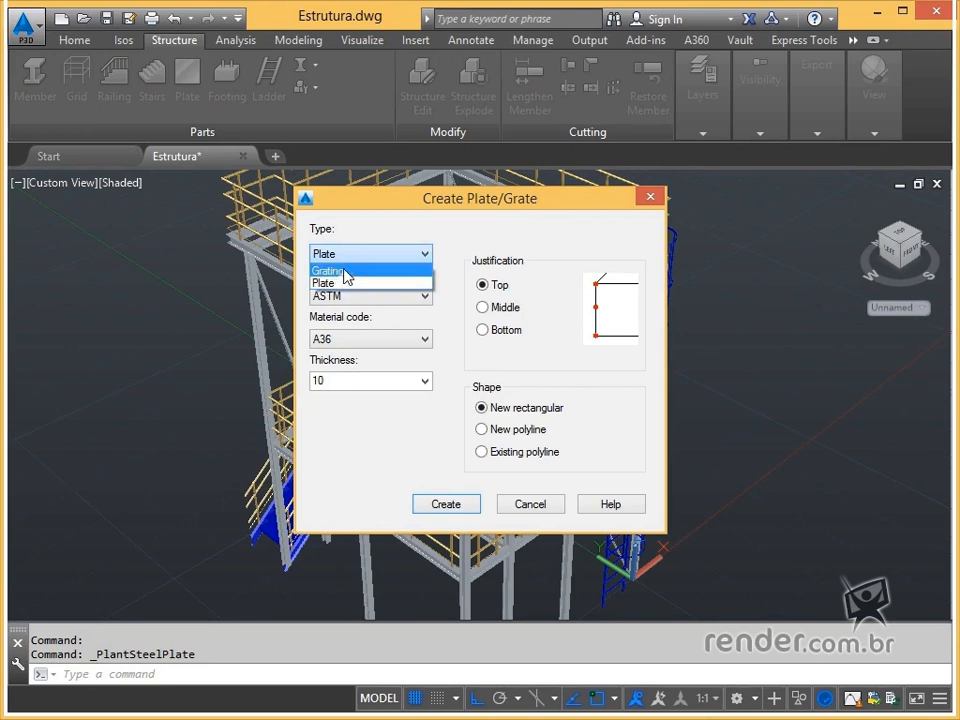
left_click(336, 268)
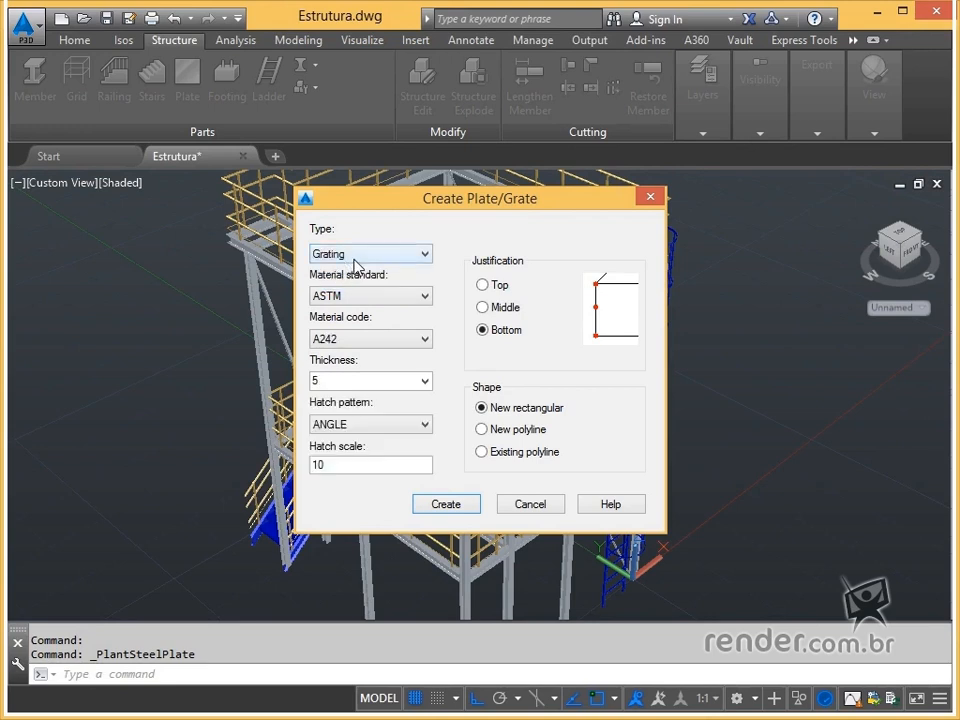
left_click(355, 256)
left_click(356, 281)
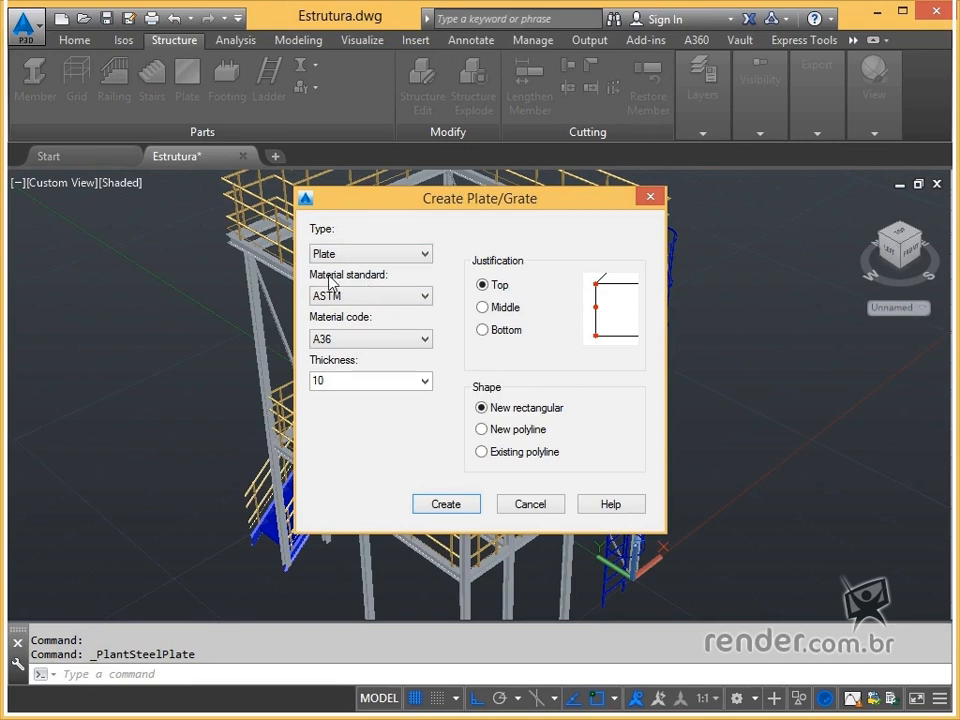
Try other material standards for the plate, including EU Standard 10025, and return to ASTM.
left_click(350, 295)
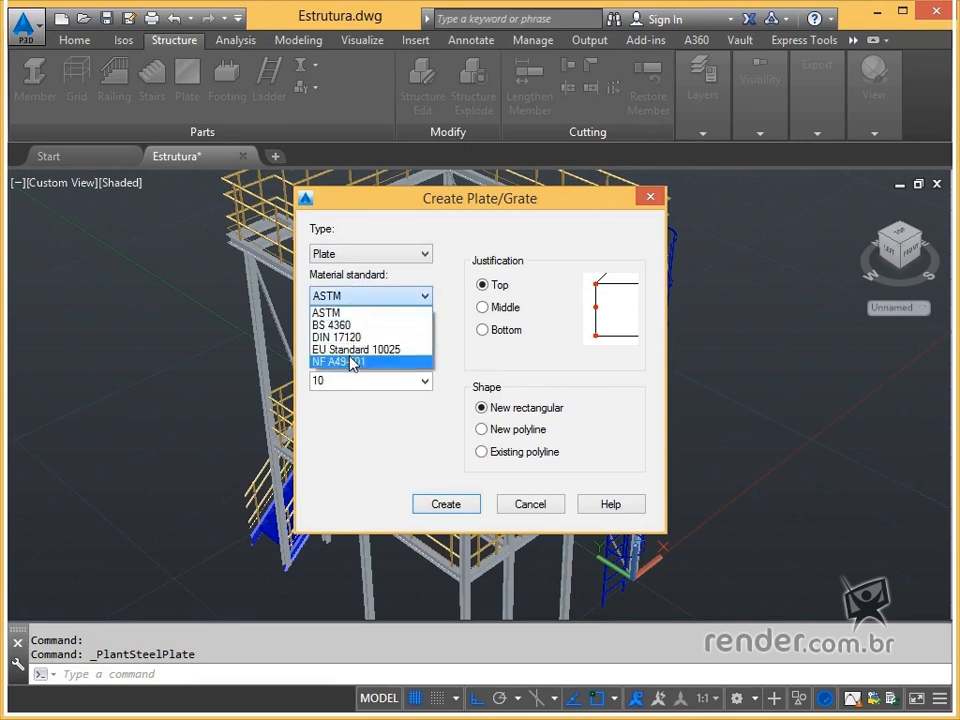
left_click(349, 361)
left_click(356, 297)
left_click(351, 348)
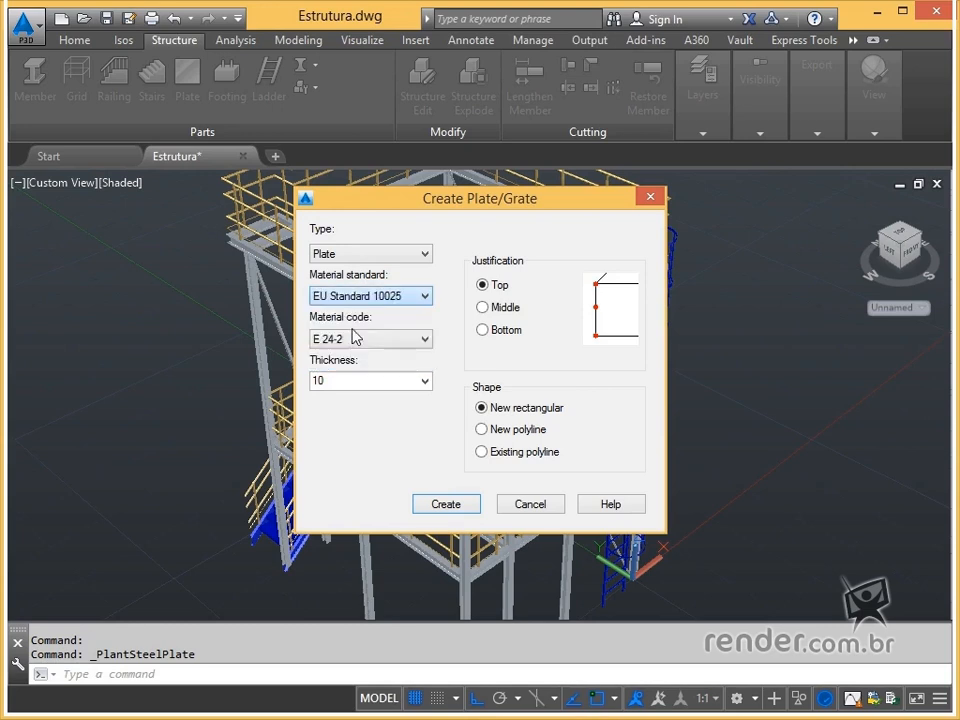
left_click(357, 297)
left_click(355, 338)
left_click(357, 297)
left_click(350, 311)
left_click(353, 343)
left_click(355, 345)
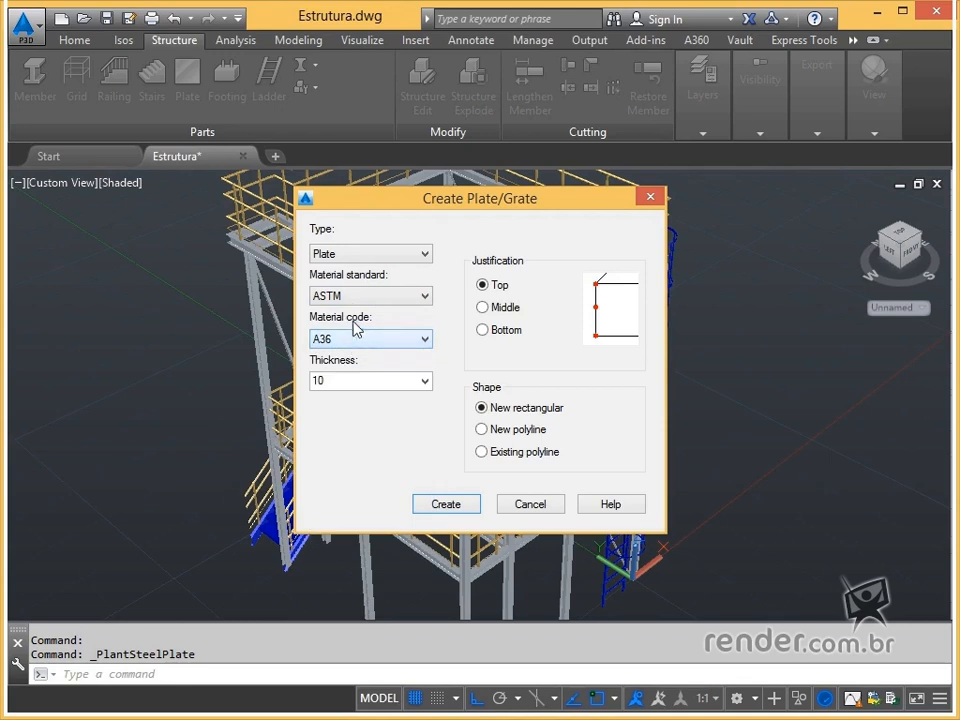
Try the DIN 17120 material standard, check its material code and thickness choices, and restore ASTM.
left_click(352, 297)
left_click(355, 337)
left_click(357, 340)
left_click(360, 341)
left_click_drag(356, 384, 404, 384)
left_click(425, 382)
left_click(425, 382)
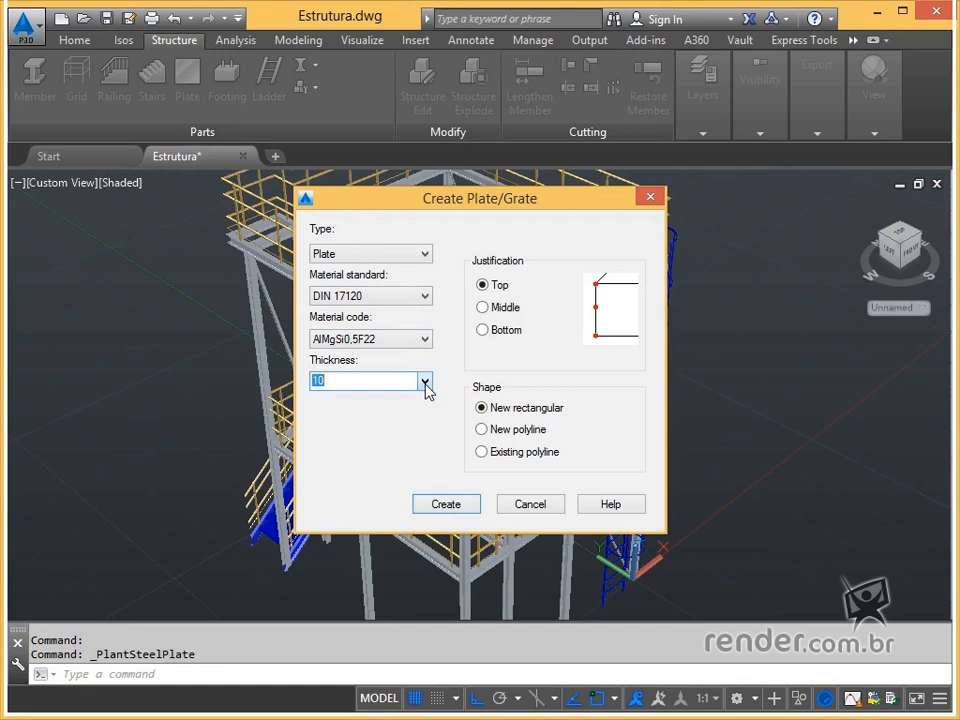
left_click(404, 298)
left_click(392, 314)
Change the type to Grating and set its hatch pattern to GRATE.
left_click(392, 256)
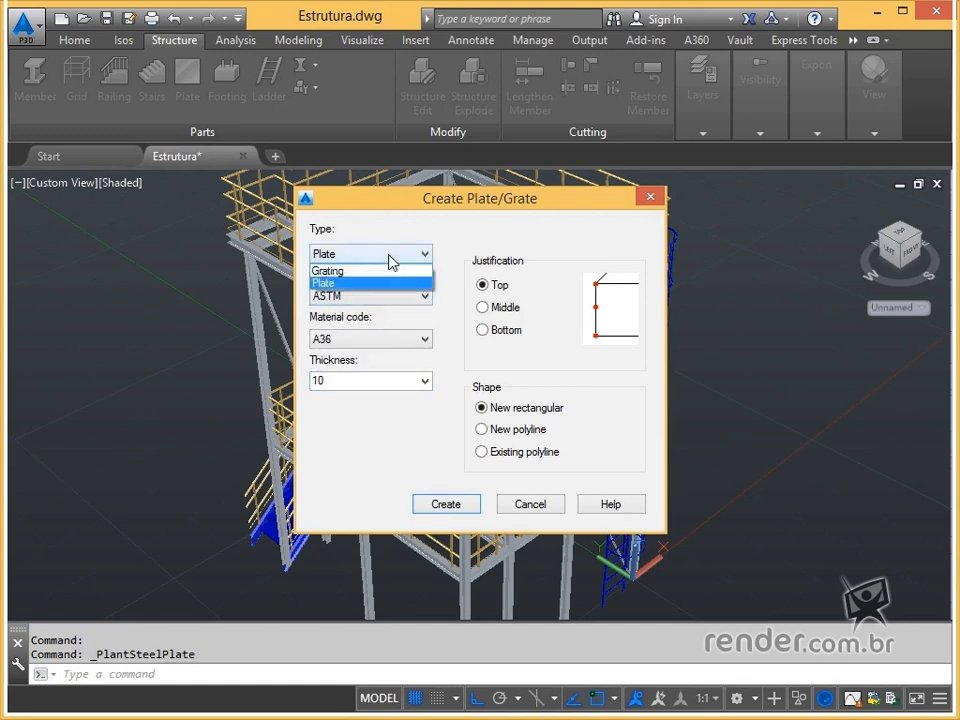
left_click(348, 272)
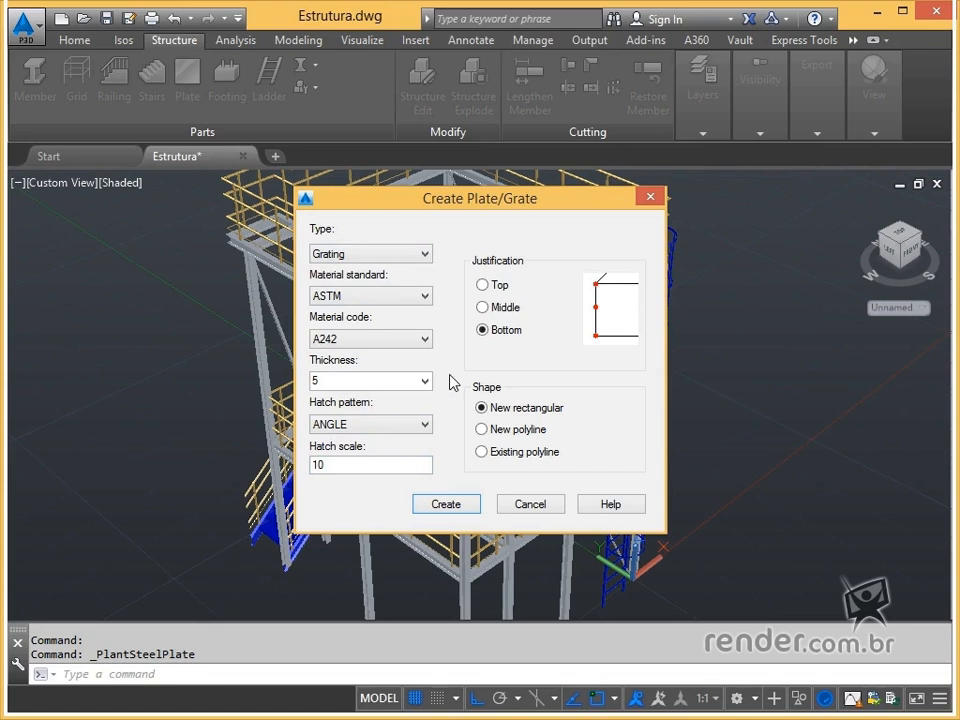
left_click(405, 427)
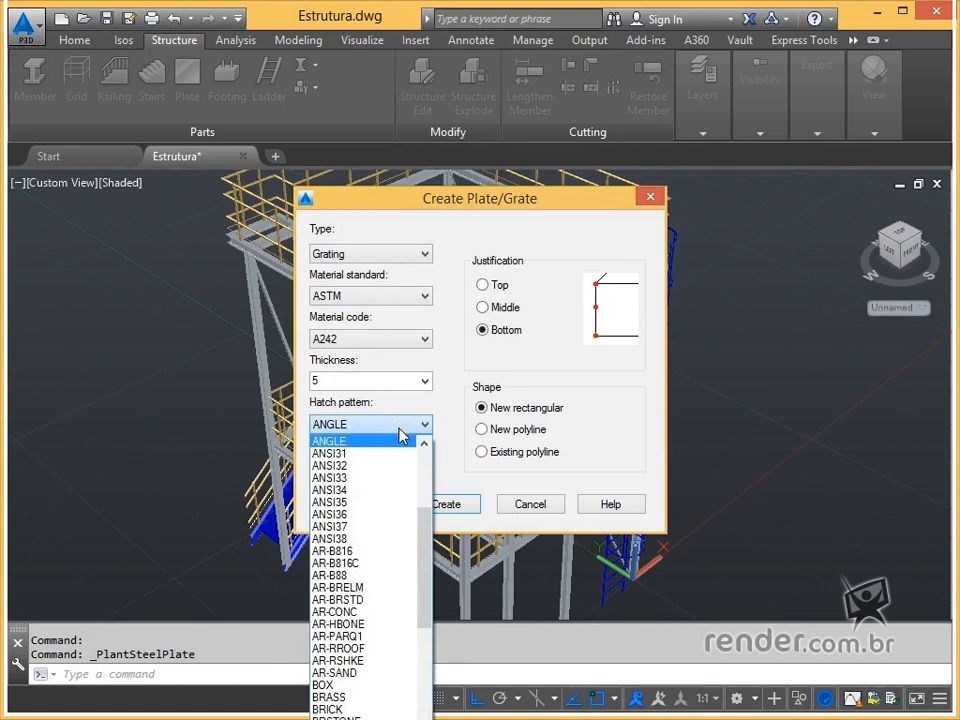
scroll(373, 535, "up", 2)
scroll(373, 535, "up", 2)
scroll(373, 535, "up", 1)
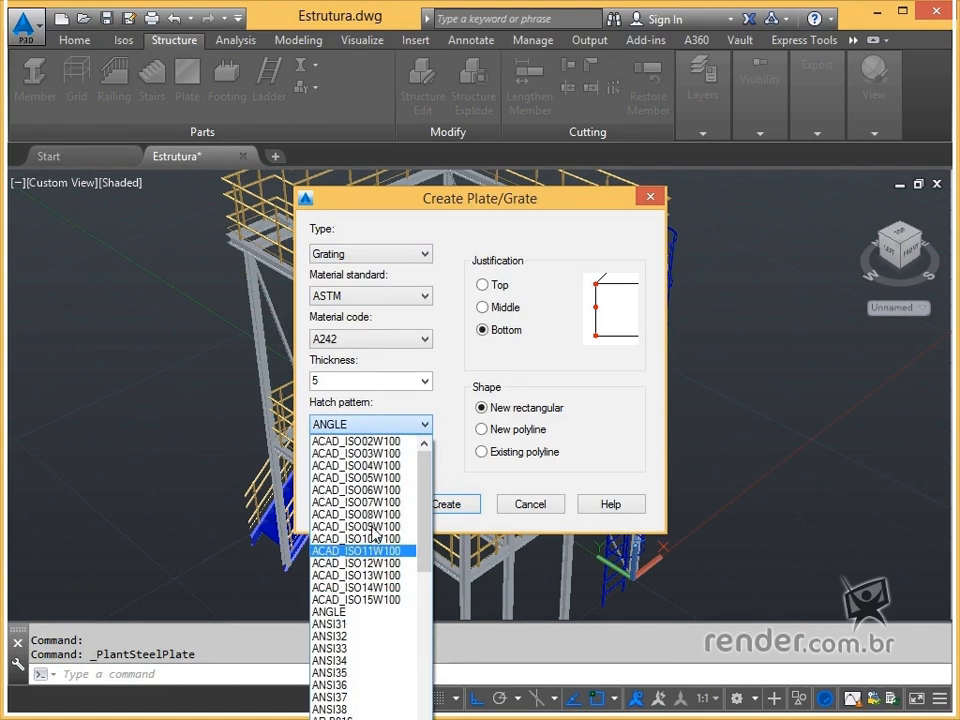
scroll(373, 535, "down", 9)
scroll(373, 535, "down", 7)
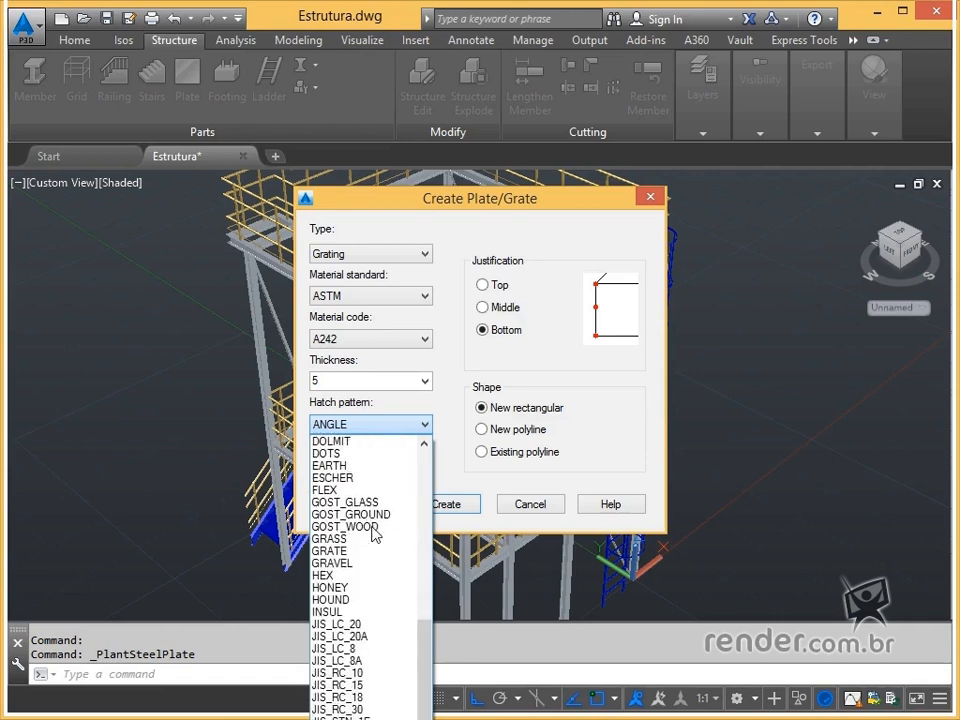
left_click(335, 478)
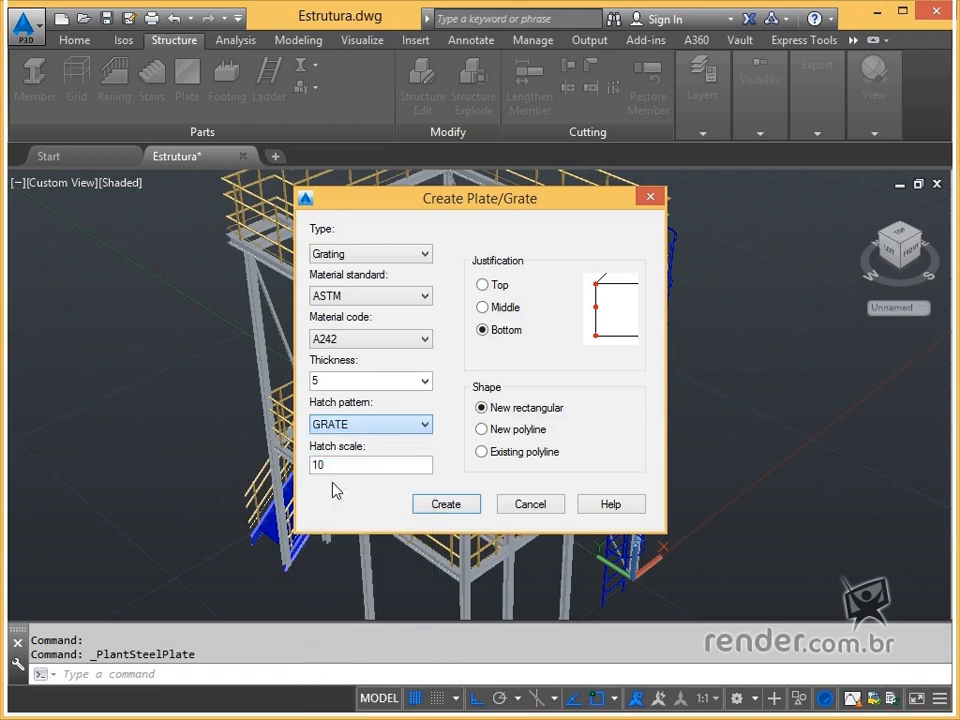
Set the hatch scale to 15, try the Top and Middle justifications, and accept the grating settings.
left_click_drag(397, 466, 300, 466)
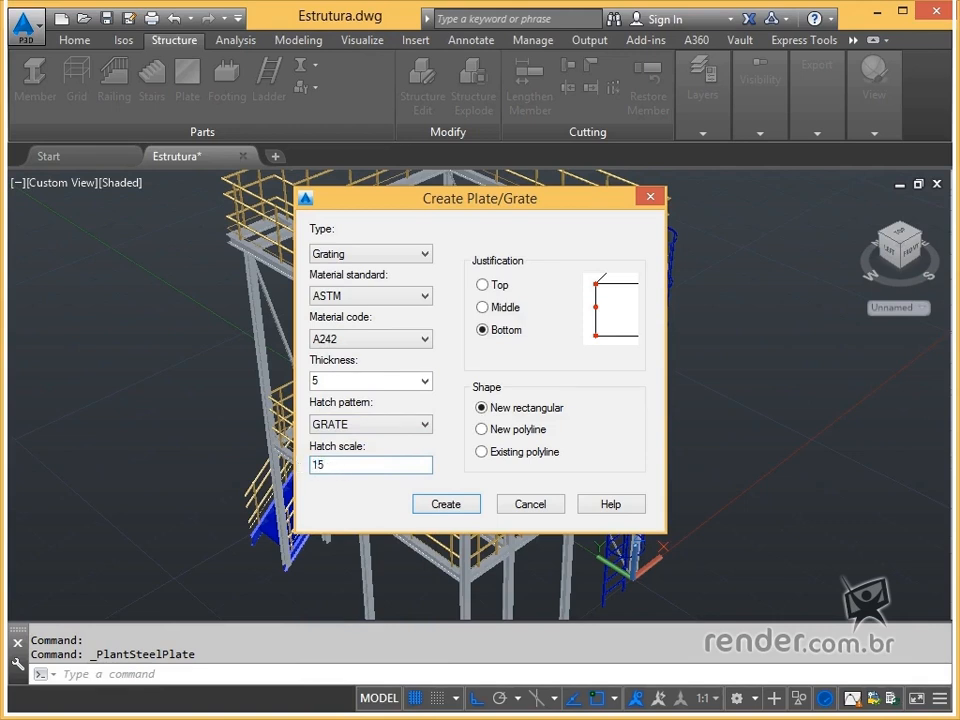
type("15")
left_click(482, 285)
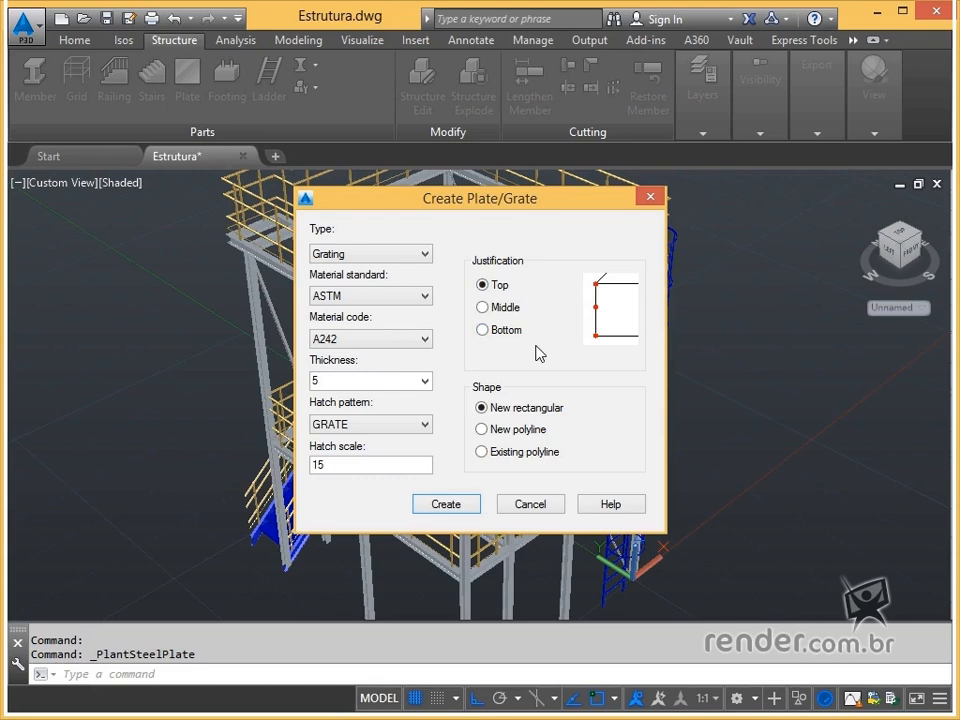
left_click(483, 308)
left_click(444, 505)
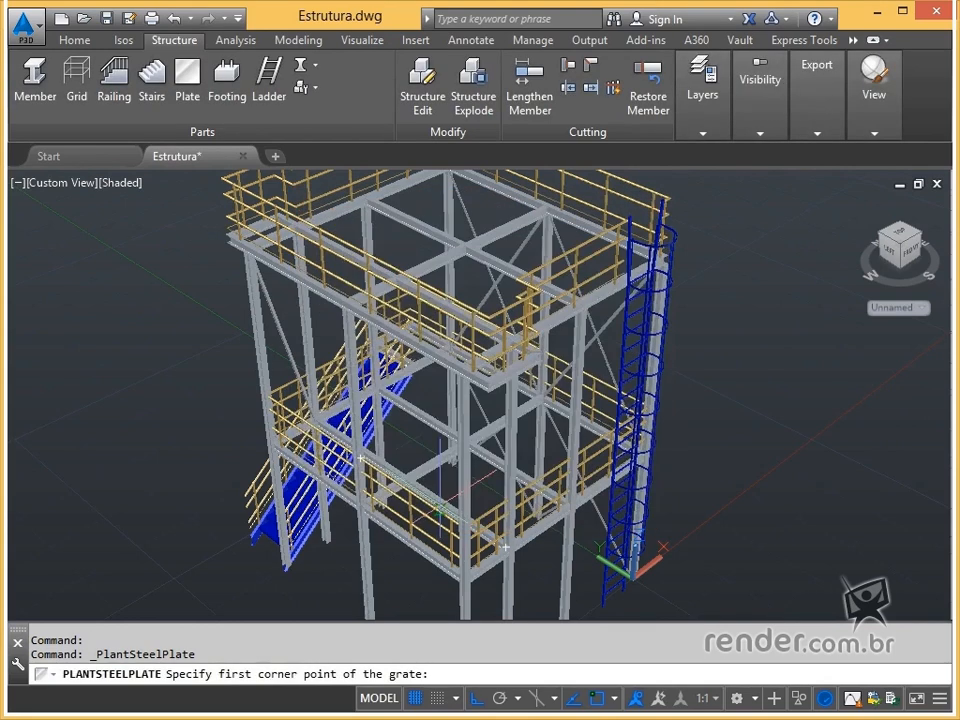
Place the rectangular grating between opposite corners of the rear corner bay on the structure's top level.
middle_click_drag(300, 171, 374, 273)
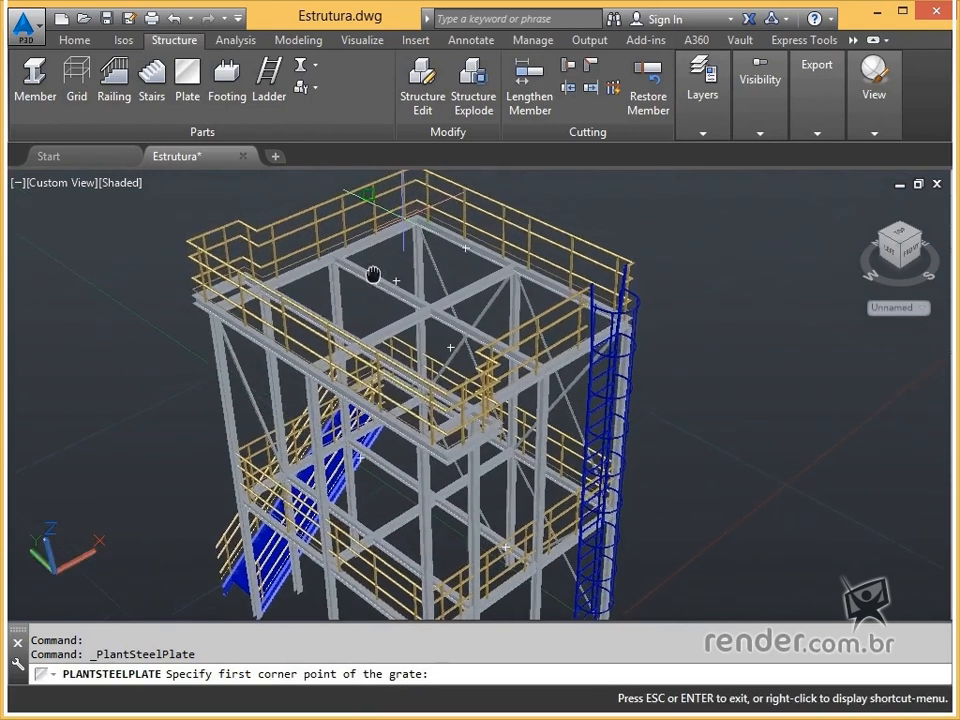
scroll(485, 265, "up", 4)
middle_click_drag(338, 372, 338, 420)
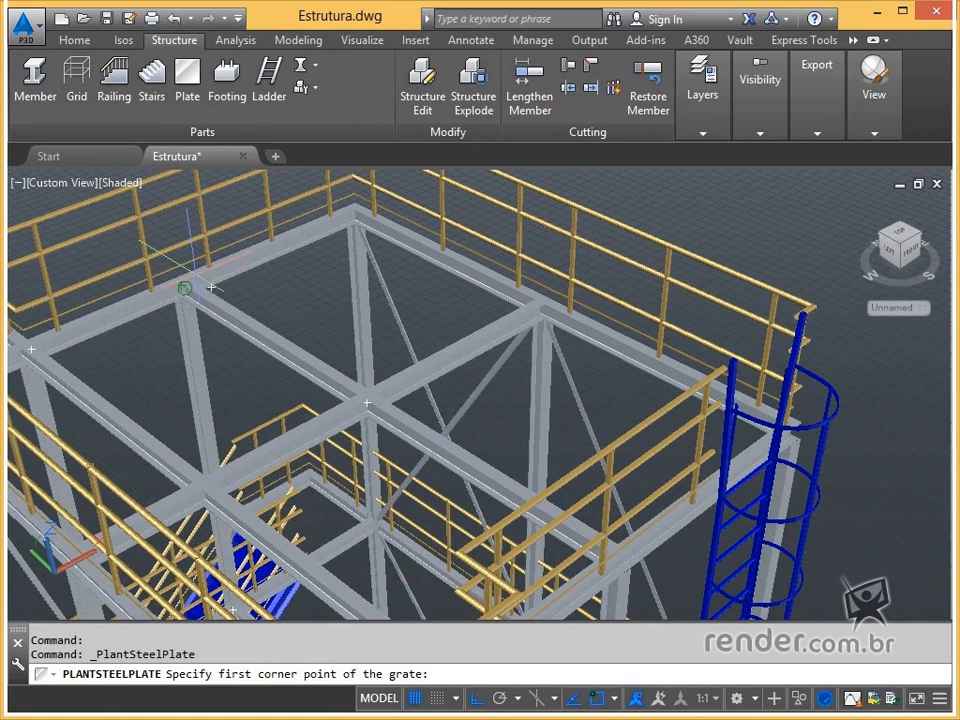
left_click(184, 288)
left_click(540, 301)
Inspect the rectangular grating in the top level's rear corner bay and delete it.
scroll(335, 303, "up", 3)
middle_click_drag(335, 303, 469, 386, "shift")
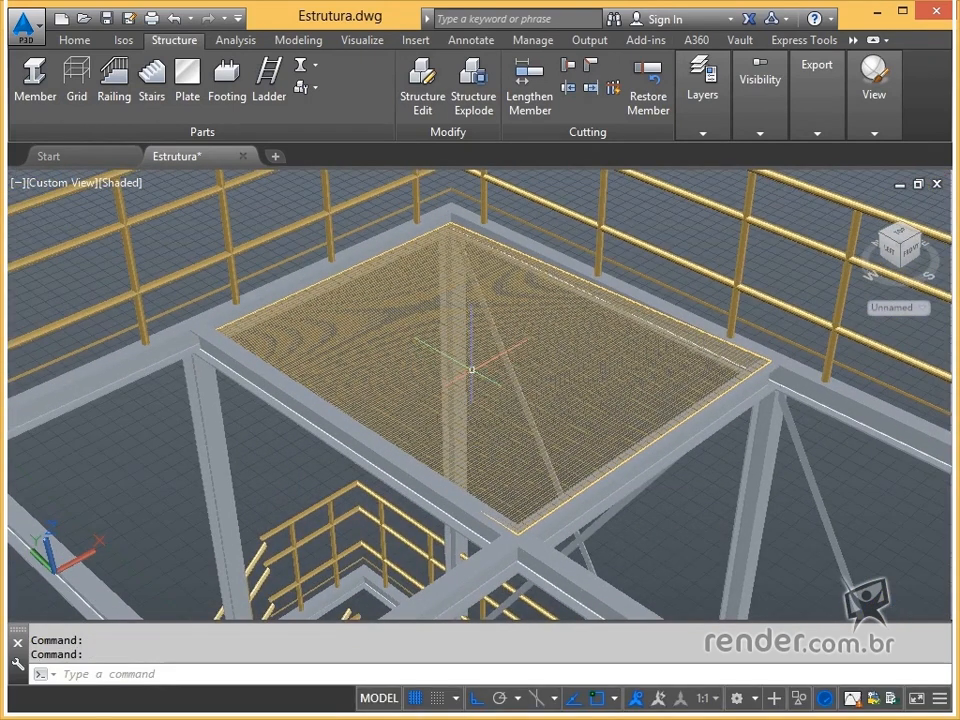
scroll(471, 370, "down", 2)
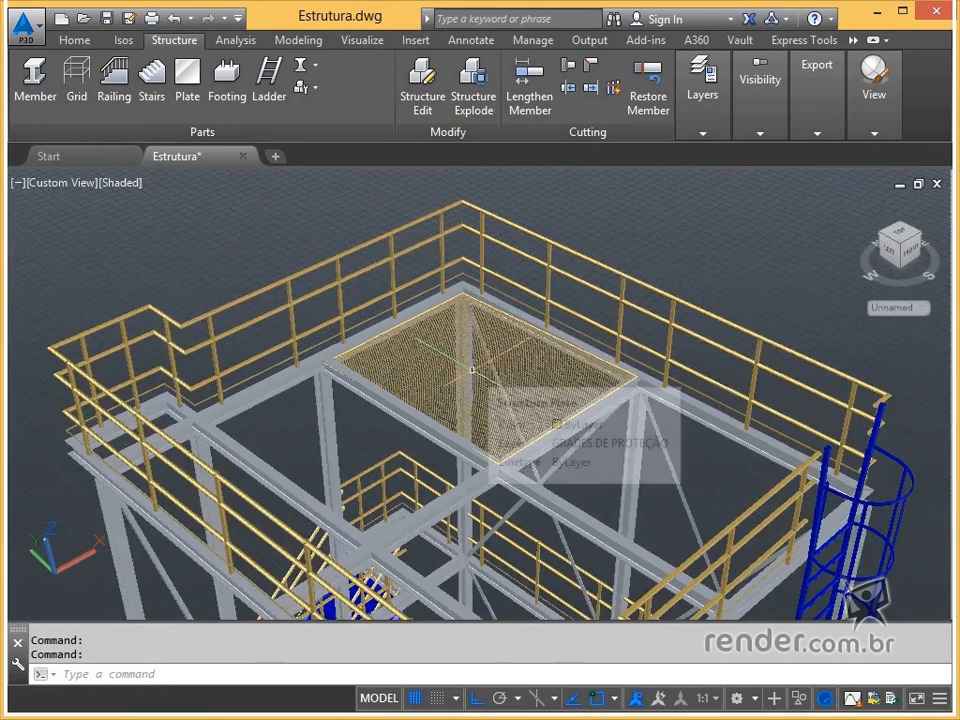
left_click(463, 387)
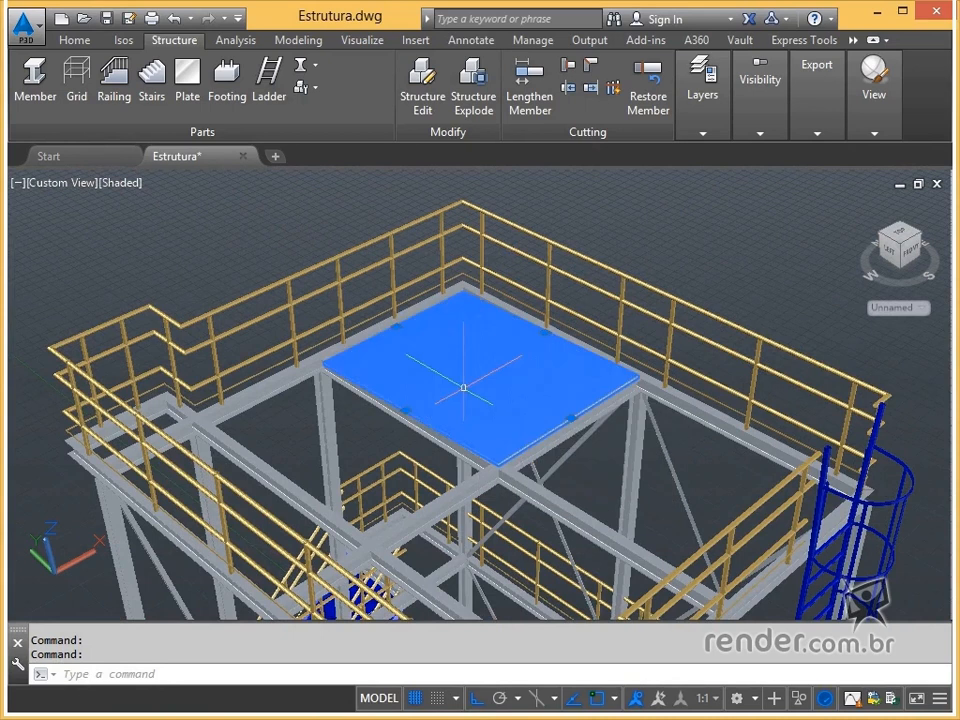
key("Delete")
Turn off the PERFIS METÁLICOS layer.
scroll(456, 386, "up", 2)
left_click(703, 100)
left_click(800, 155)
left_click(745, 289)
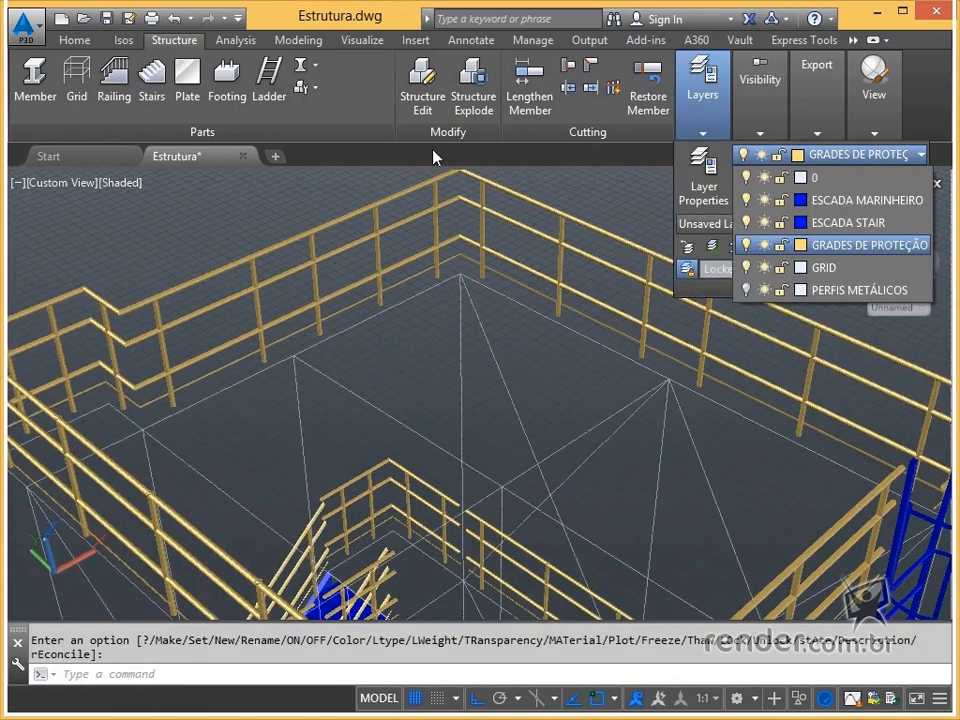
Create a four-sided grating with the new polyline shape over part of the top level's rear corner bay.
left_click(188, 98)
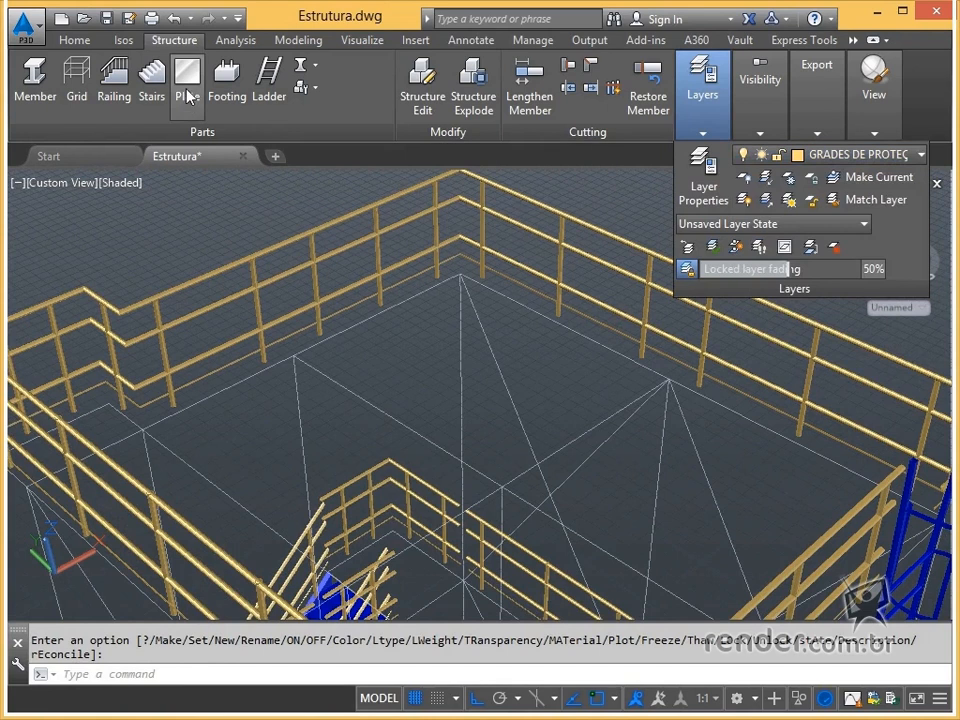
left_click(530, 431)
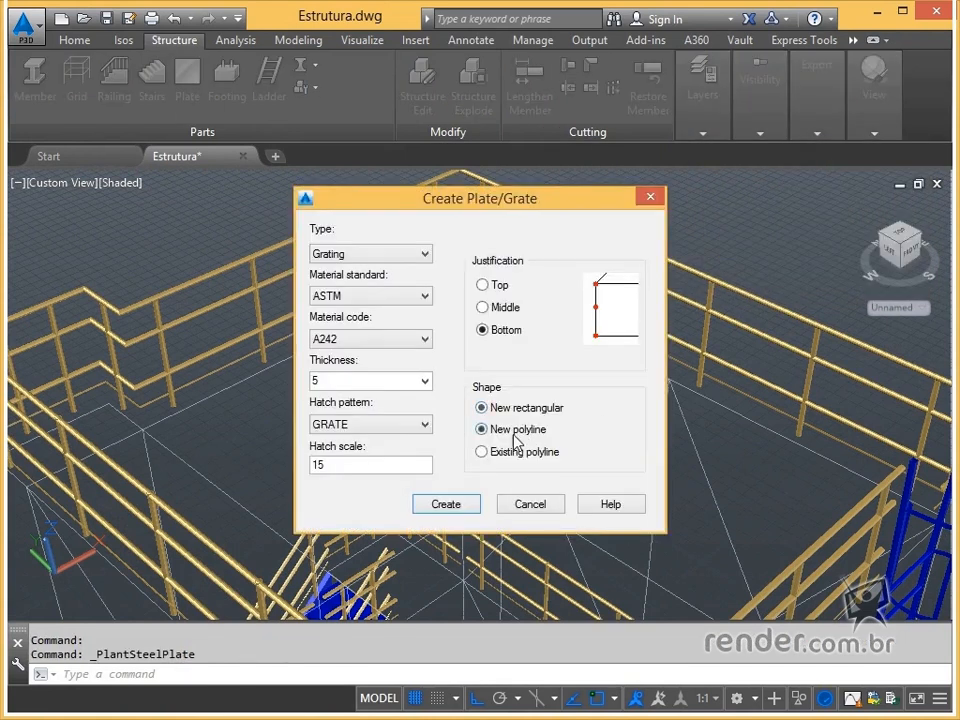
left_click(455, 505)
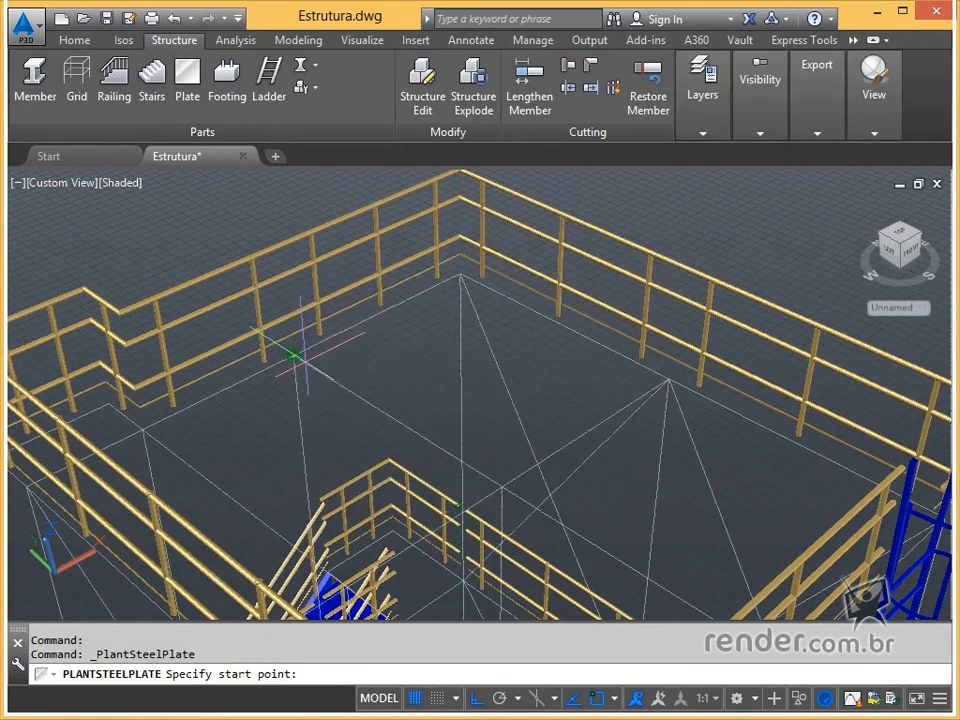
left_click(294, 355)
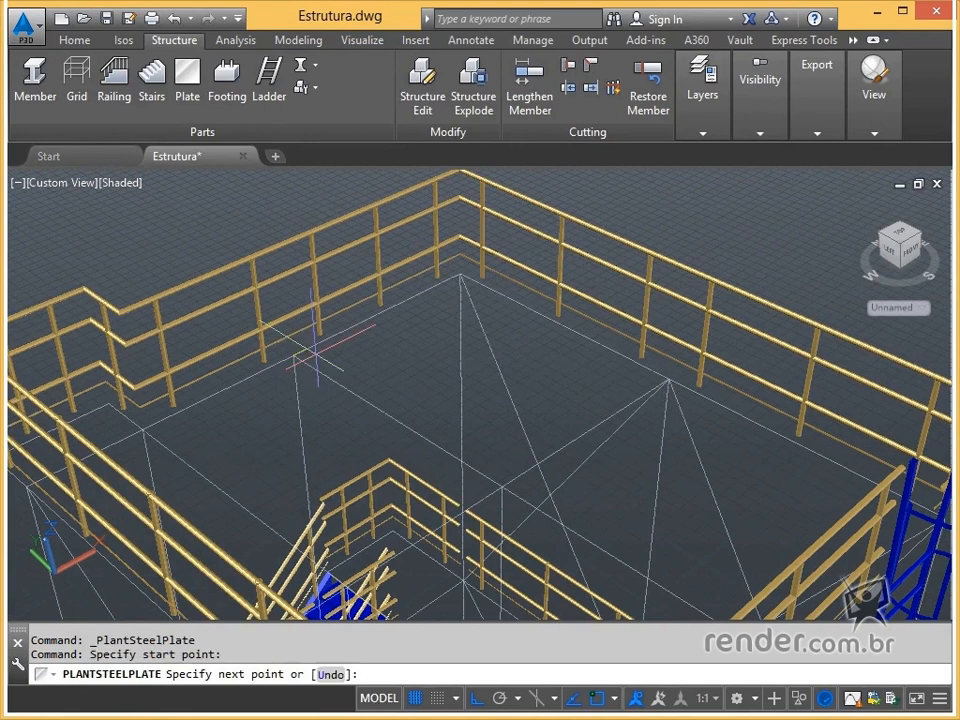
left_click(557, 321)
left_click(397, 419)
left_click(298, 356)
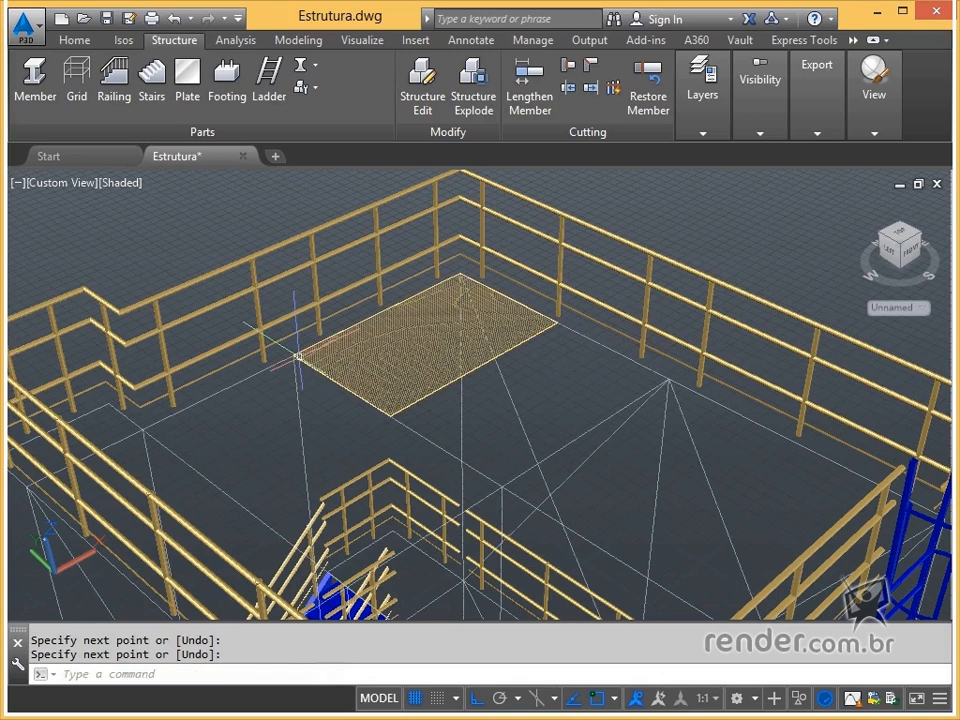
key("Escape")
Inspect the polyline-shaped grating and delete it.
scroll(385, 342, "up", 2)
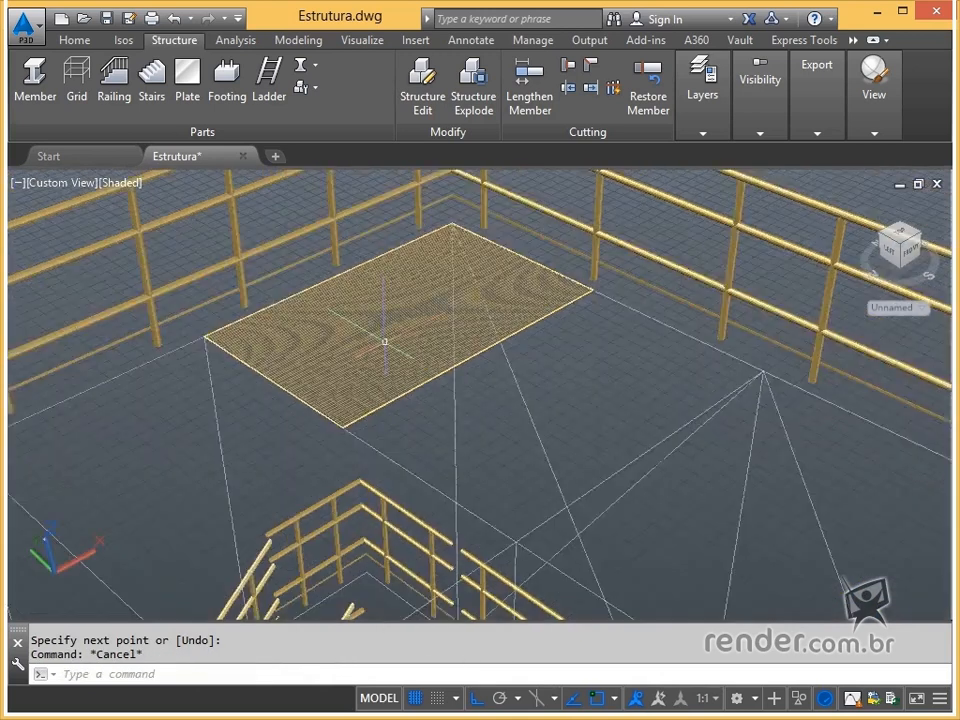
scroll(385, 342, "down", 2)
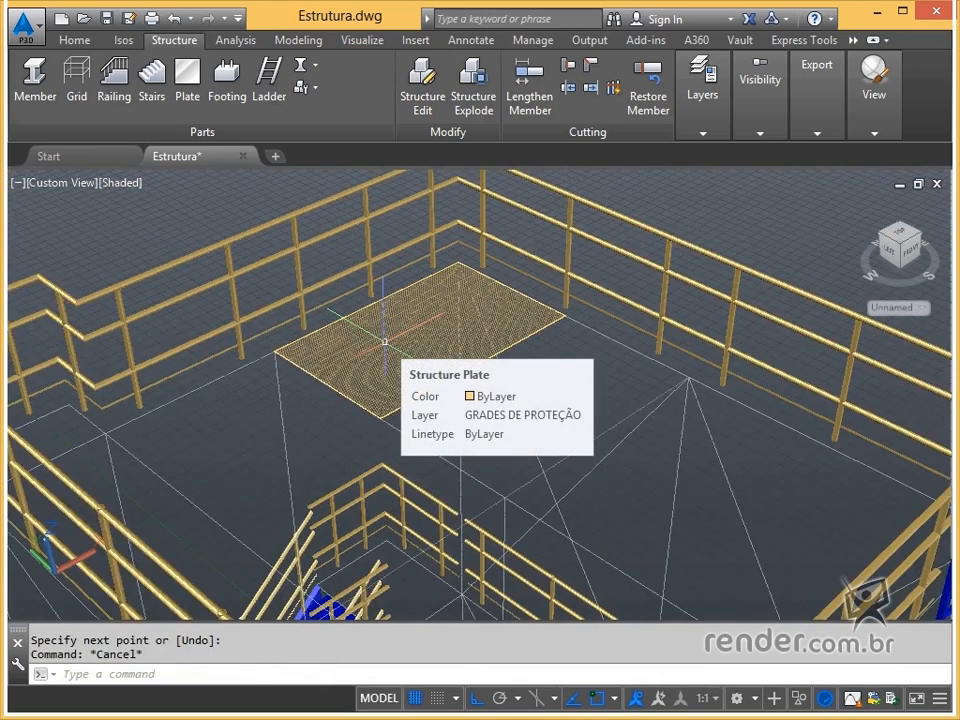
left_click(385, 342)
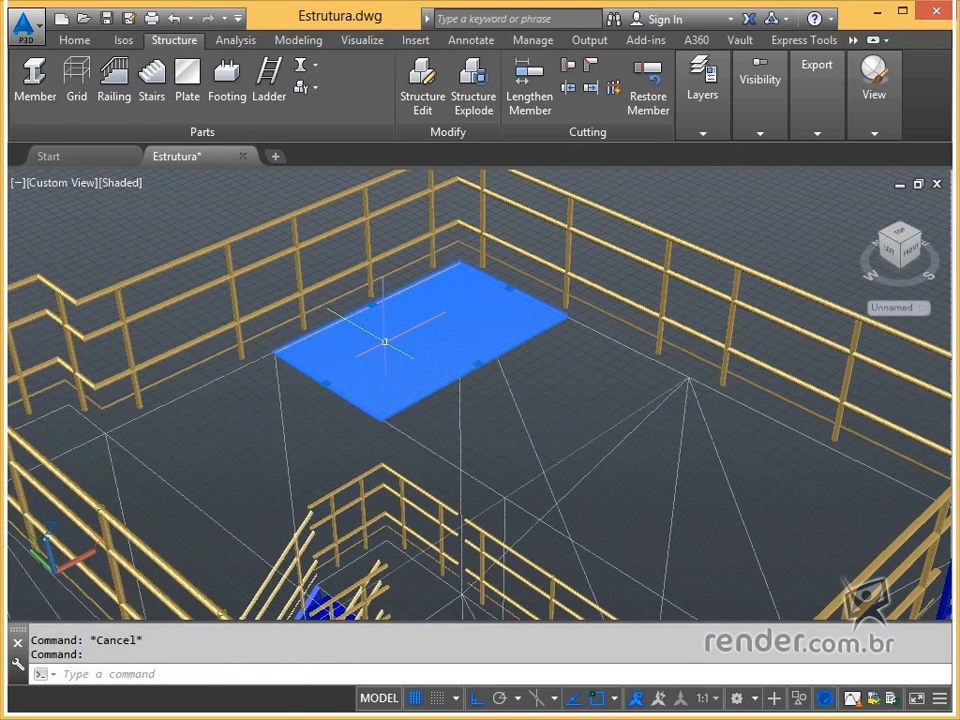
key("Delete")
Draw a closed four-segment polyline with crossing edges over the top level's rear corner bay.
type("pl")
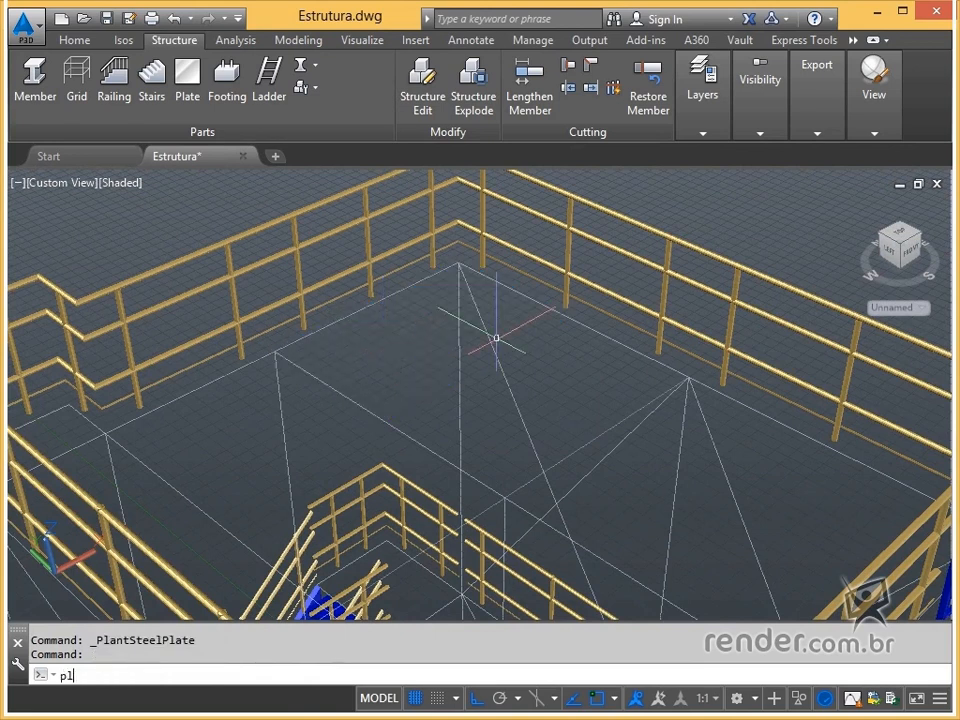
type("ine")
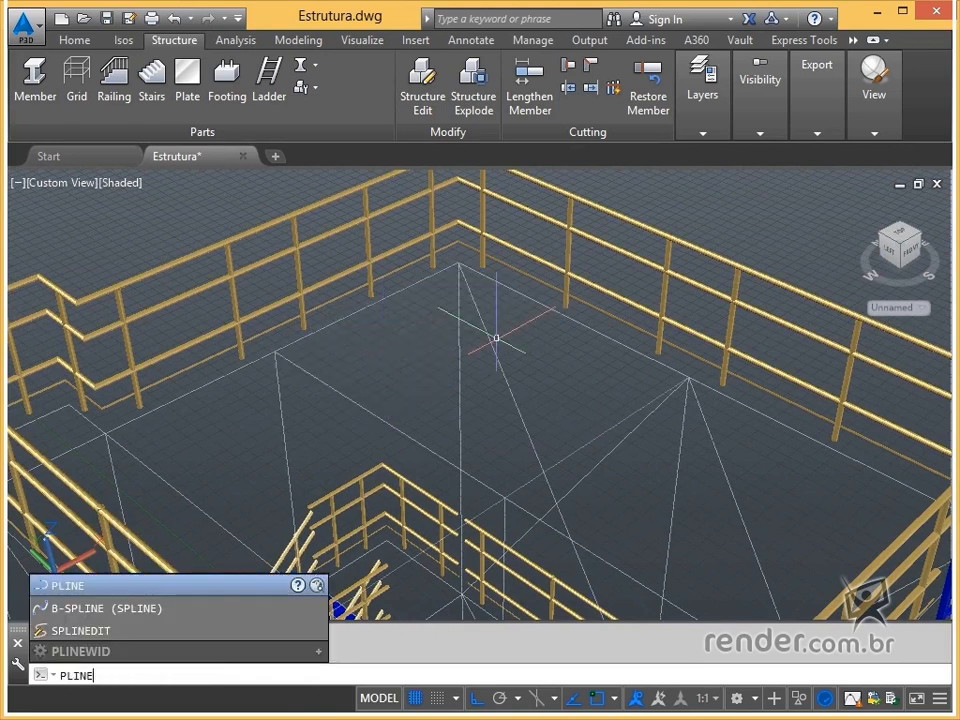
key("Return")
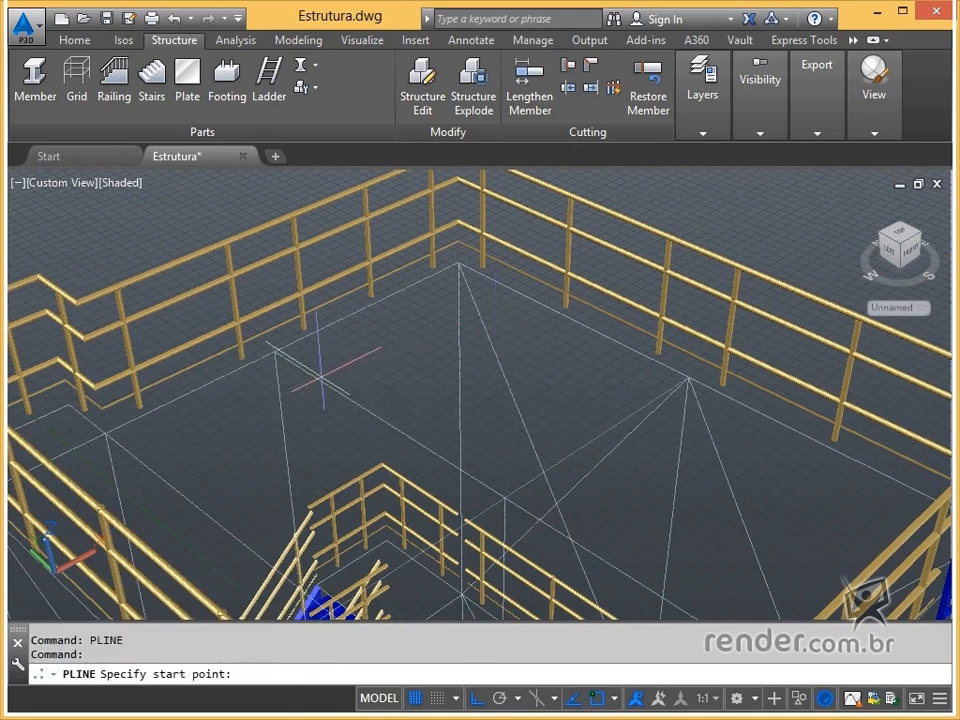
left_click(276, 351)
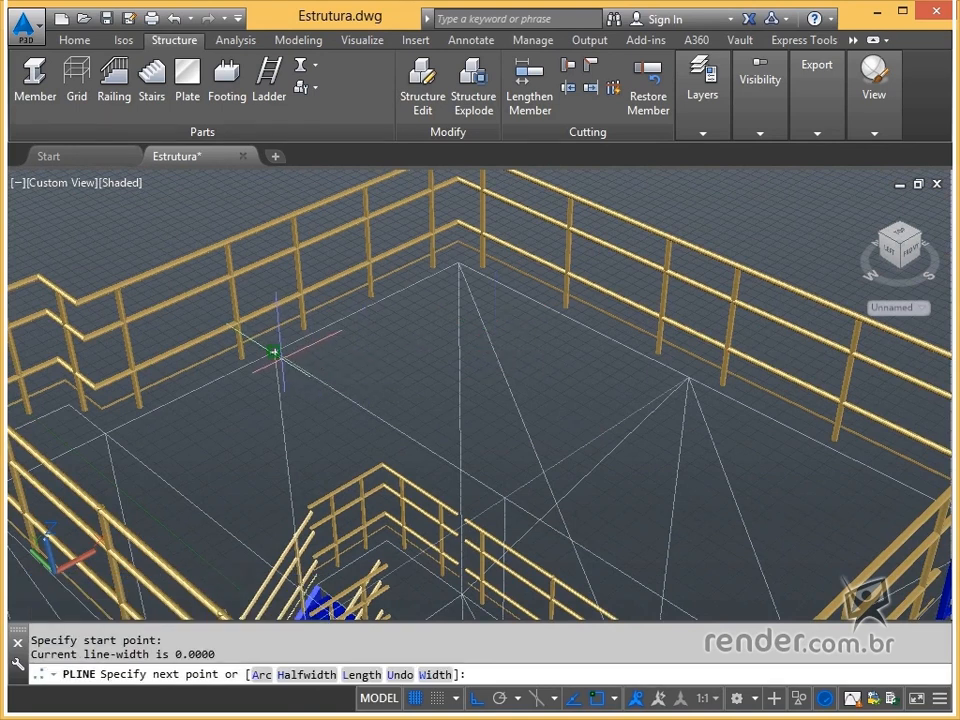
left_click(372, 306)
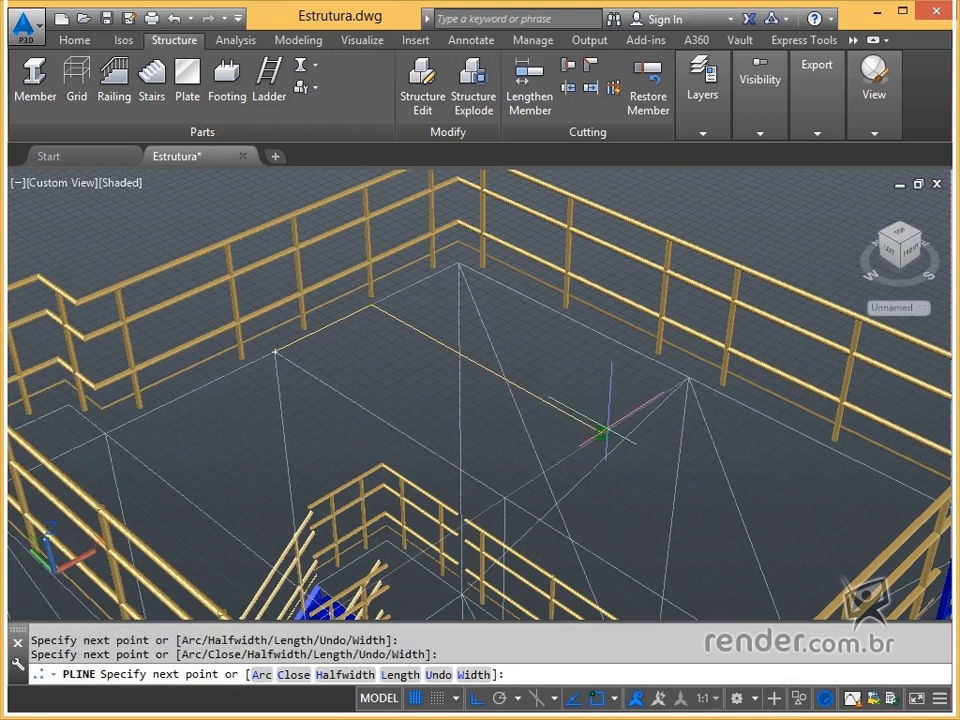
left_click(565, 315)
left_click(279, 349)
key("Return")
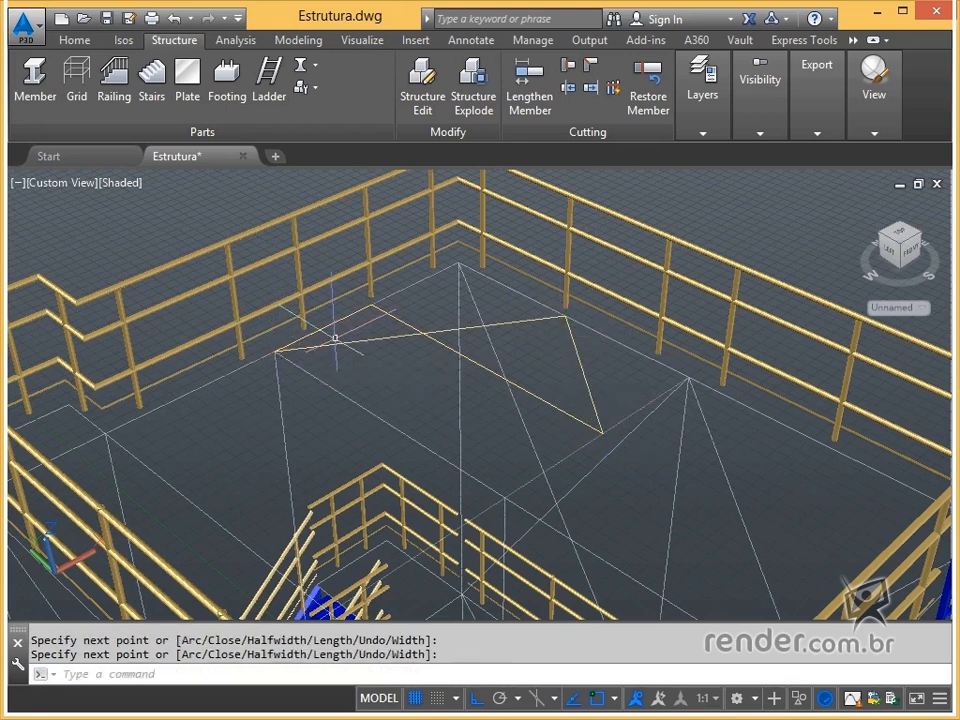
key("Escape")
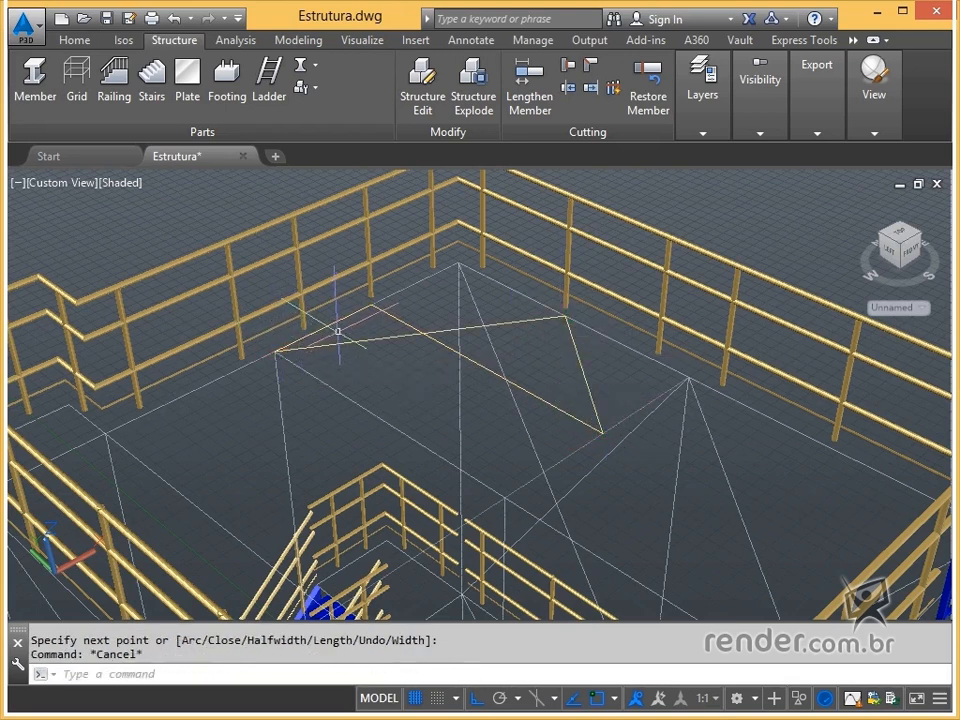
Create a grating from the existing polyline, using ASTM A242, thickness 5, GRATE hatch at scale 15 and bottom justification.
left_click(187, 93)
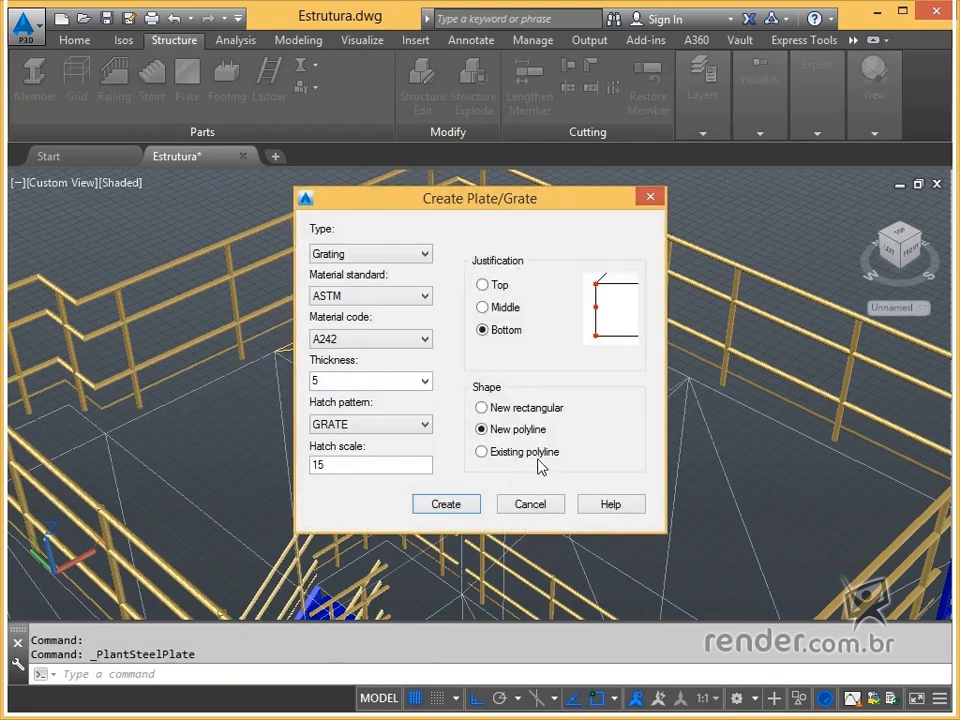
left_click(463, 505)
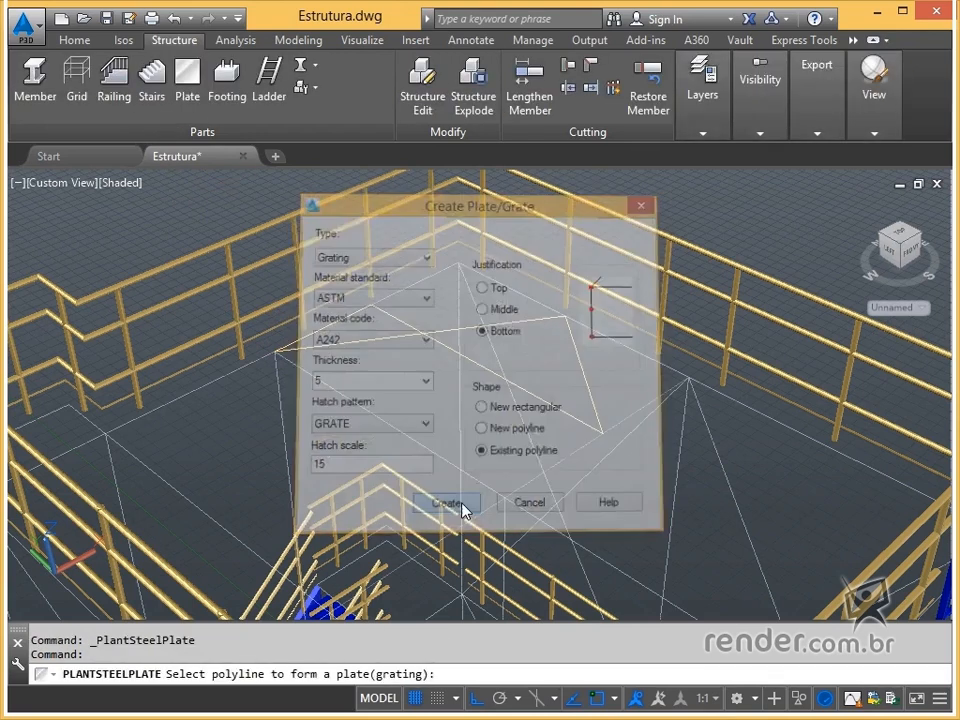
left_click(457, 351)
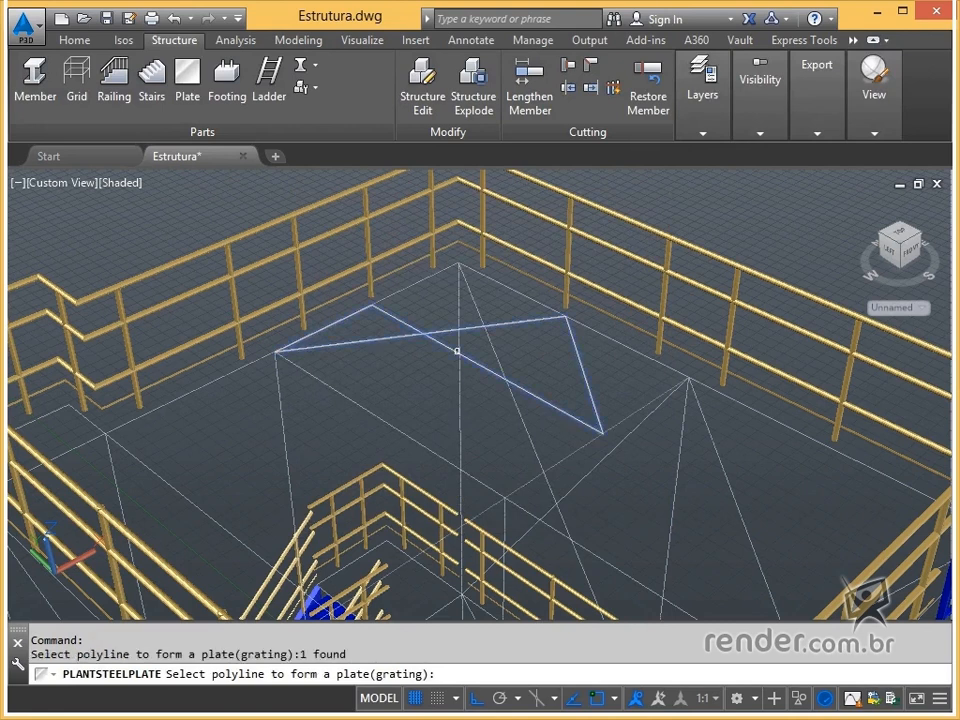
key("Return")
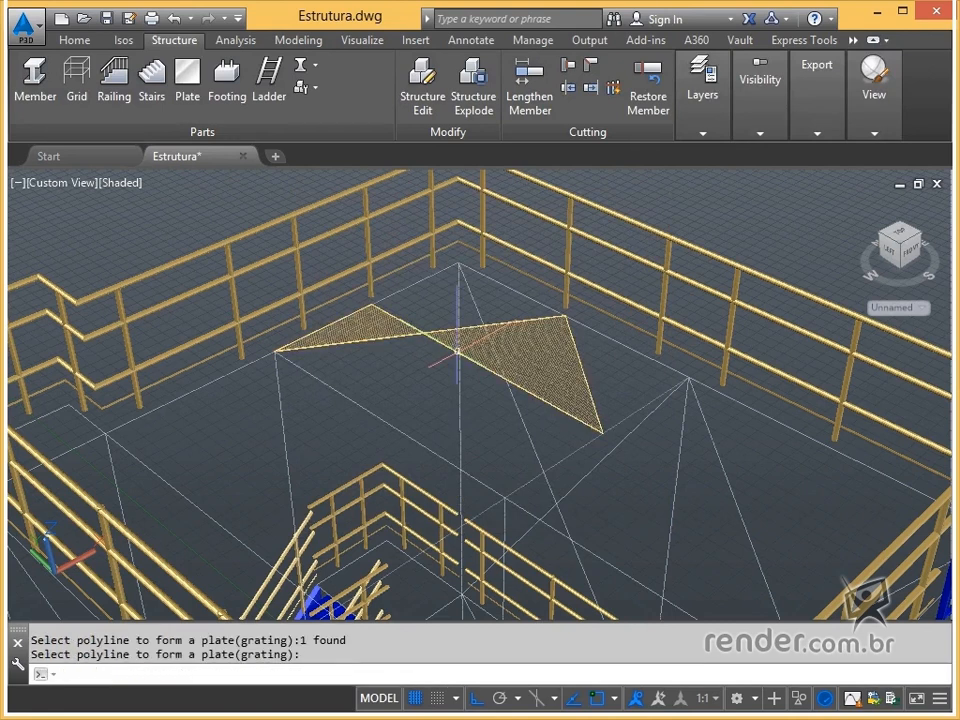
Delete the polyline-based grating and its source polyline from the rear corner bay.
scroll(457, 351, "up", 2)
left_click(445, 323)
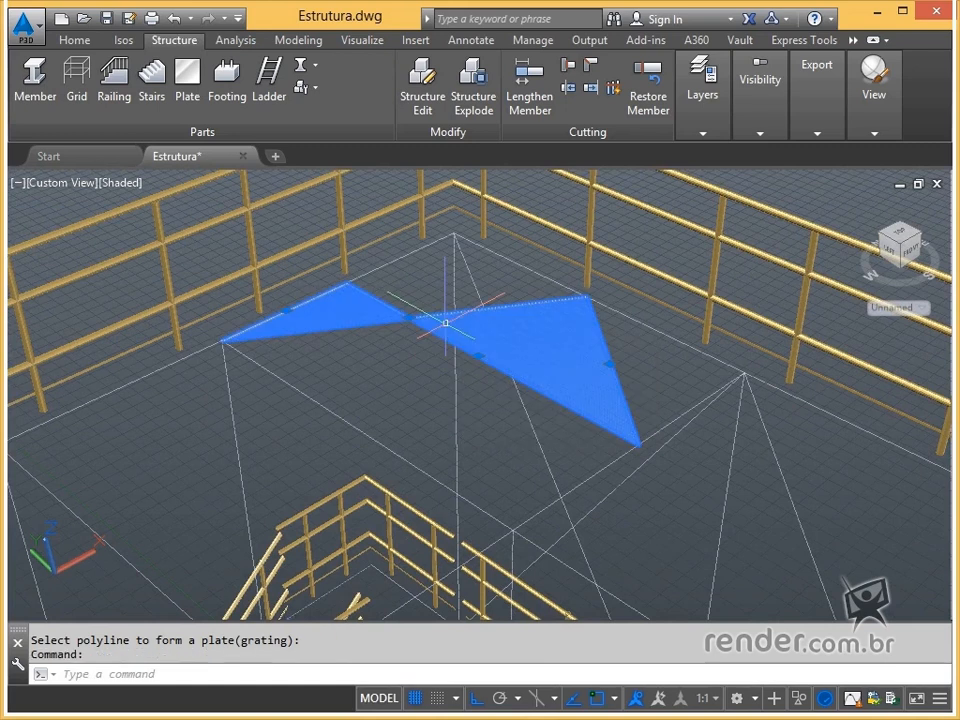
key("Delete")
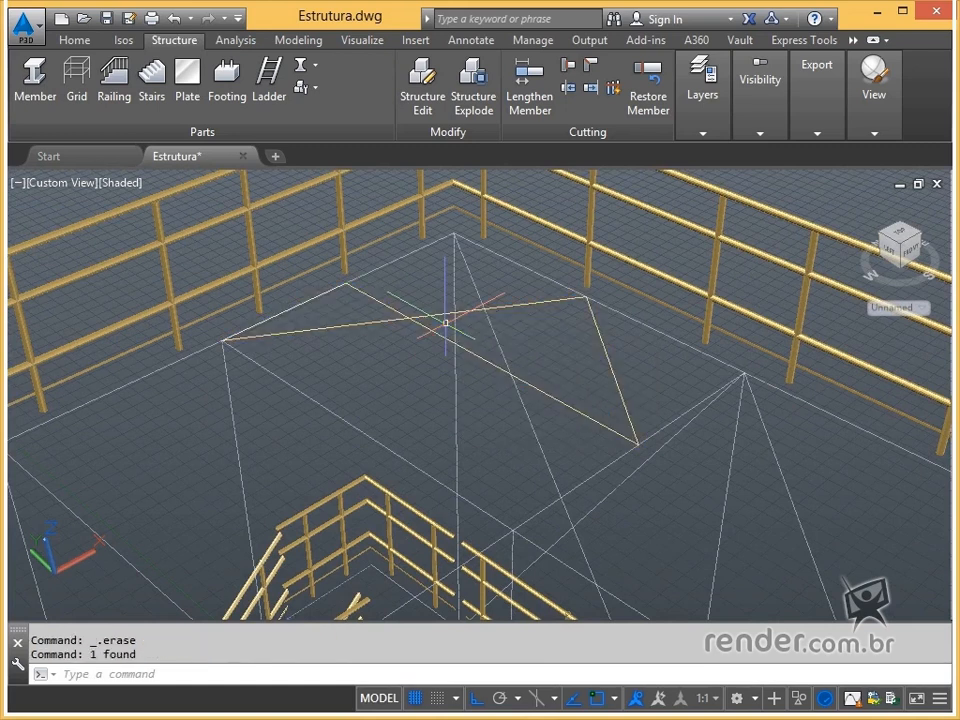
left_click(414, 318)
left_click(393, 333)
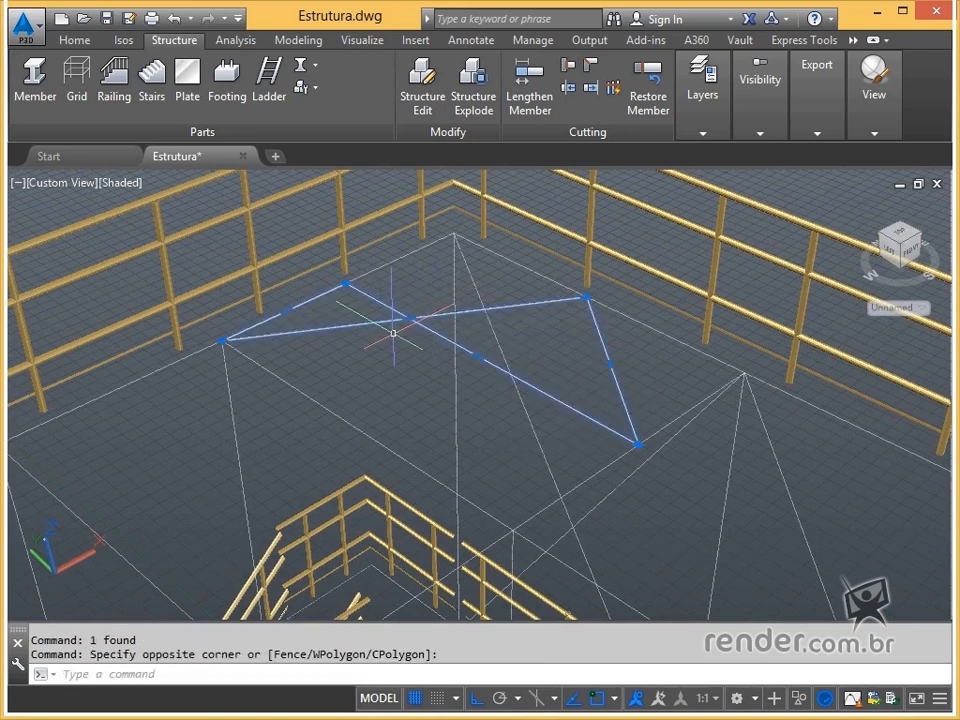
key("Delete")
Create a layer named Placas e Grades with index color 87.
left_click(705, 134)
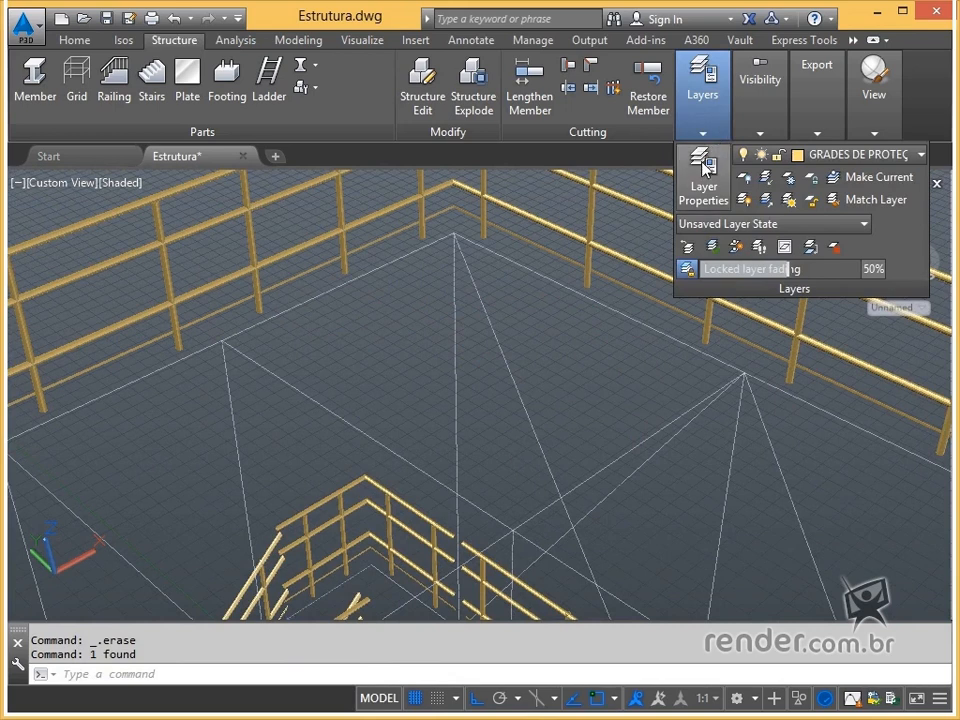
left_click(705, 168)
left_click(331, 223)
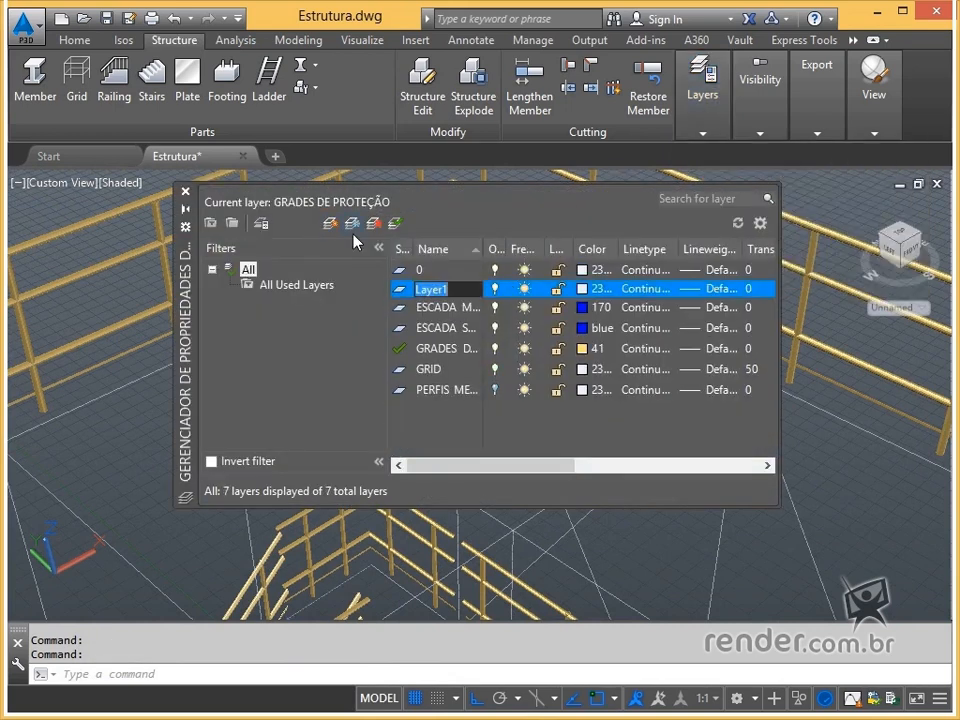
type("Placas e Grades")
left_click(582, 289)
left_click(285, 156)
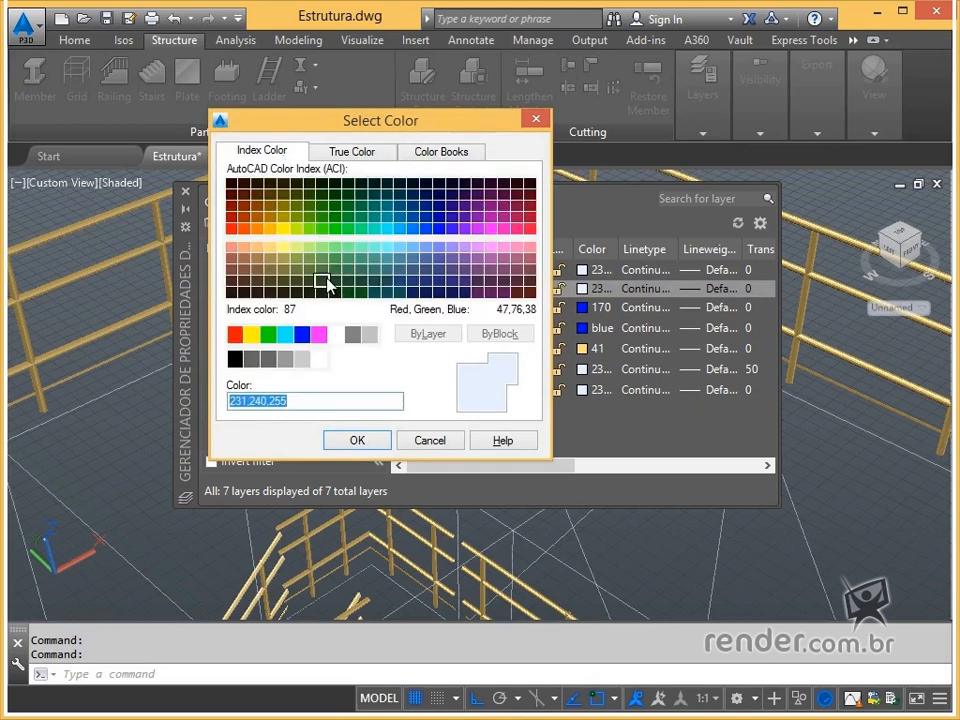
left_click(324, 282)
left_click(377, 445)
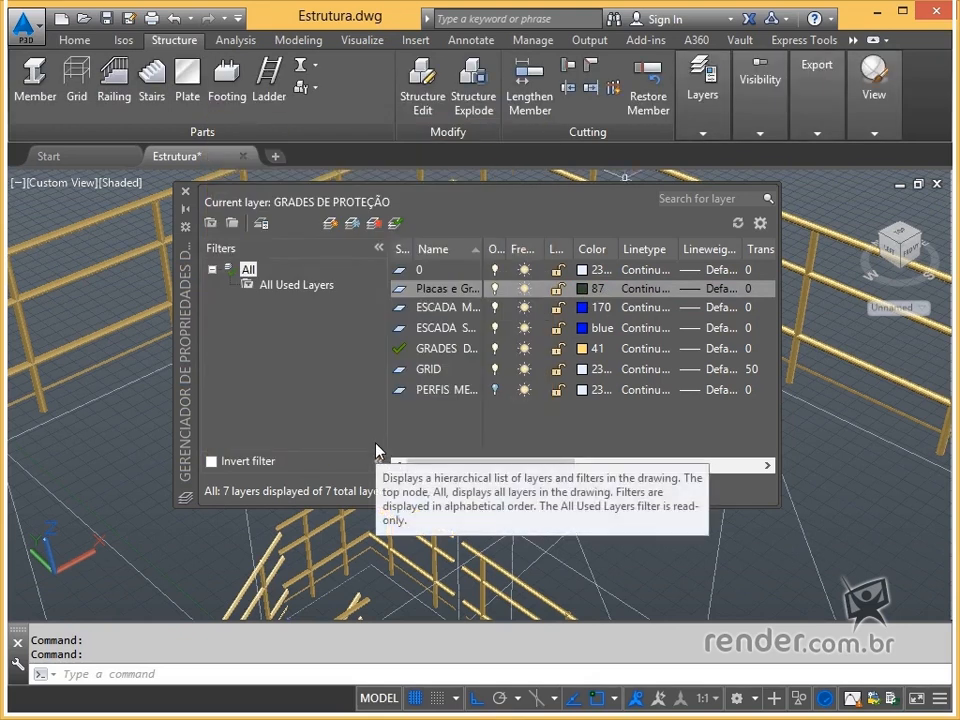
left_click(185, 192)
Make Placas e Grades the current layer.
key("ctrl+z")
left_click(706, 120)
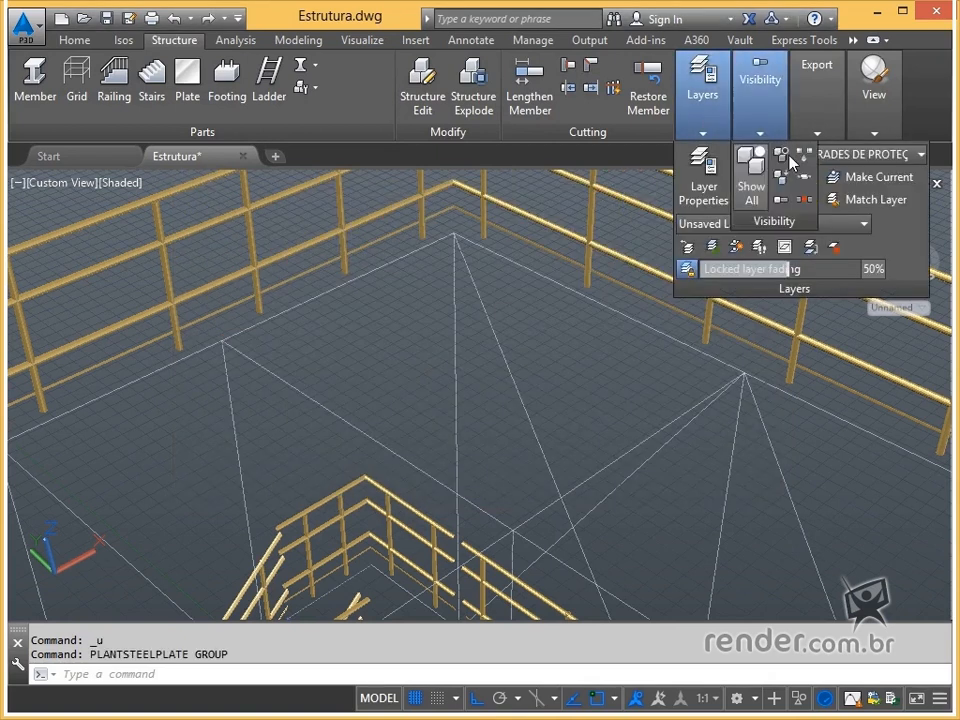
left_click(849, 156)
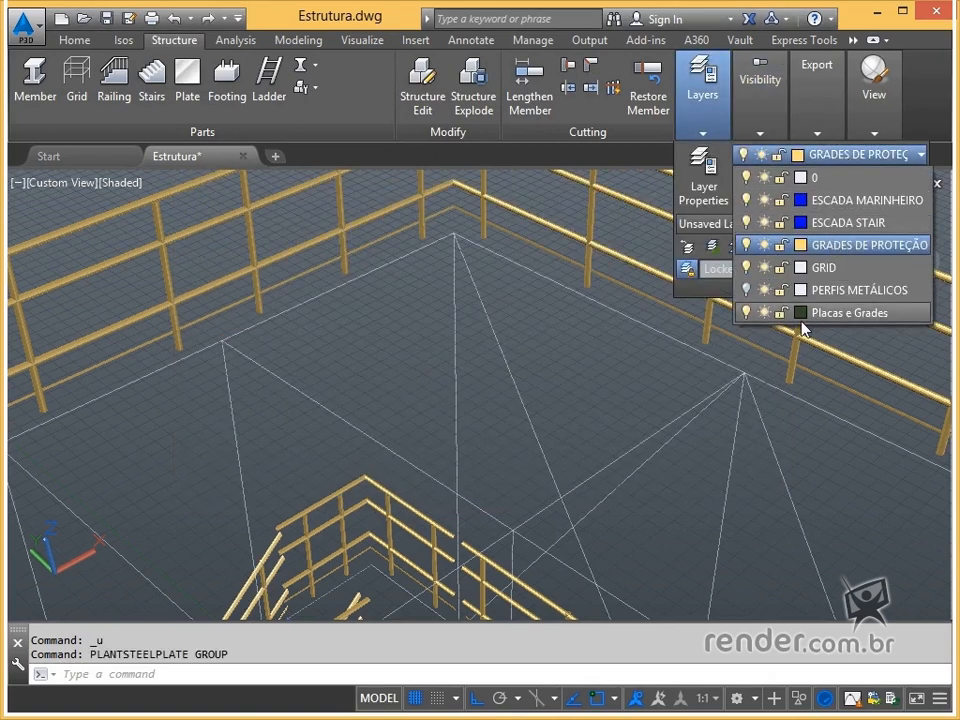
left_click(850, 313)
left_click(643, 252)
key("Escape")
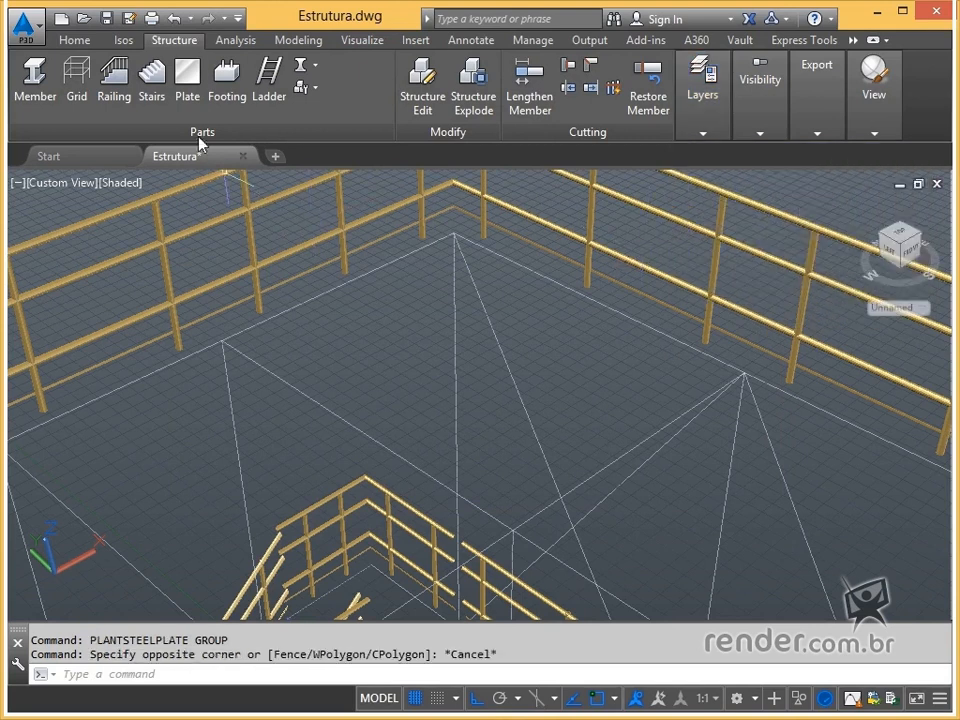
Create a rectangular ASTM A36 plate, thickness 15 with middle justification, covering the top level's whole rear corner bay.
left_click(196, 112)
left_click(375, 254)
left_click(360, 283)
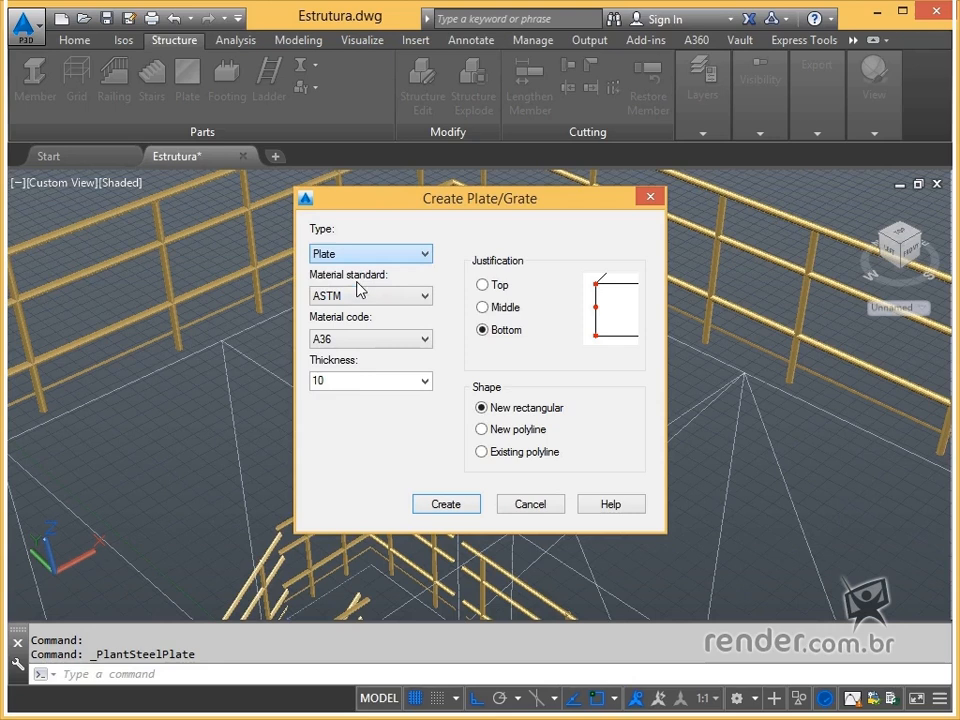
left_click(421, 343)
left_click(367, 368)
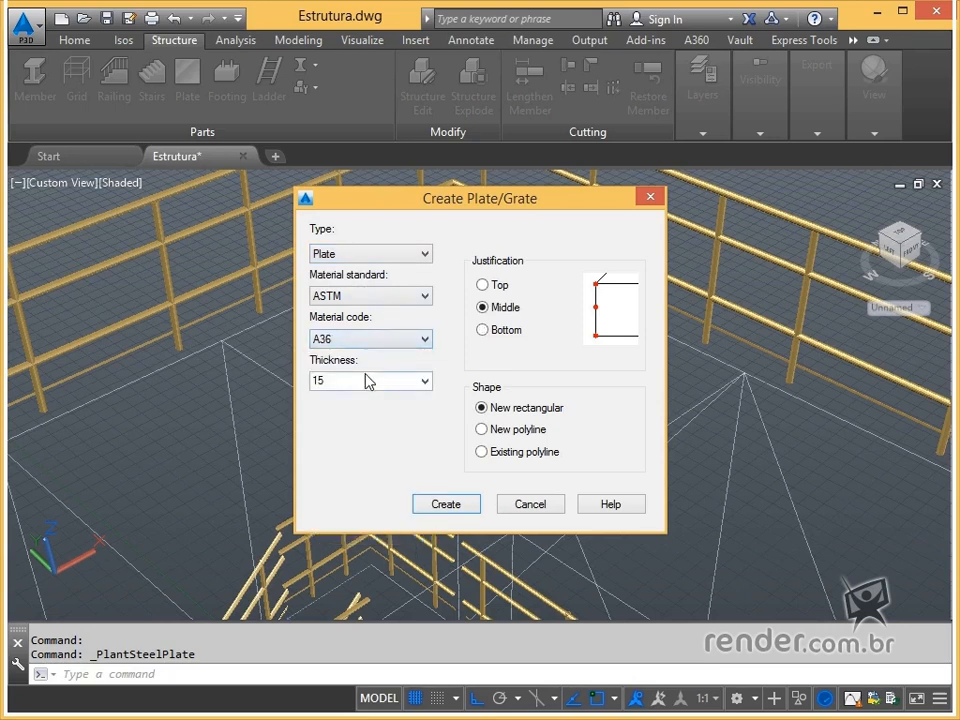
left_click(446, 504)
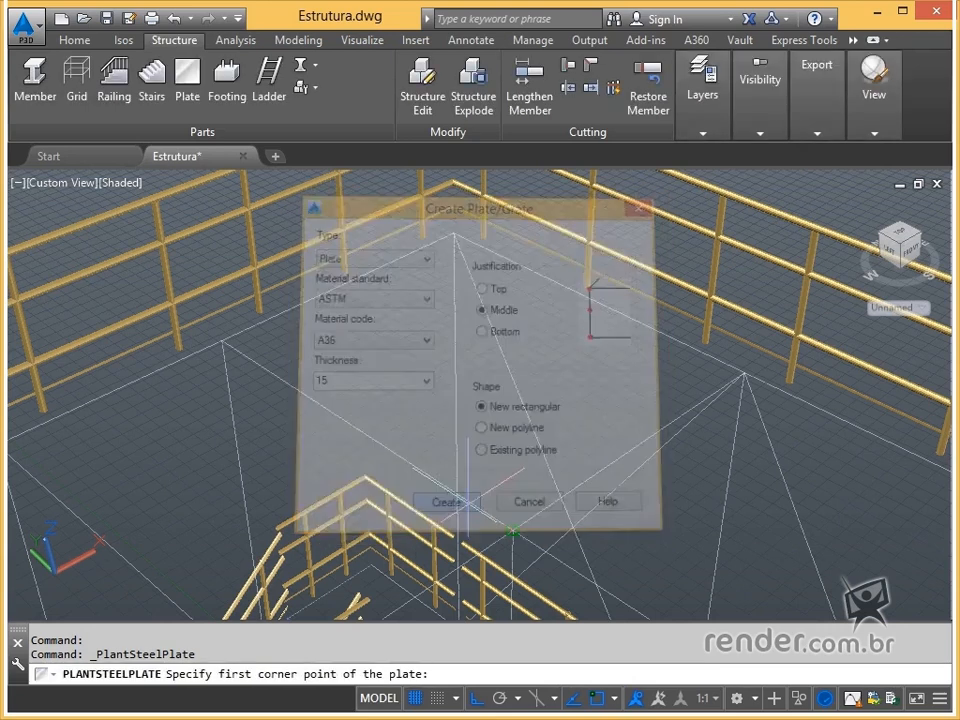
left_click(222, 341)
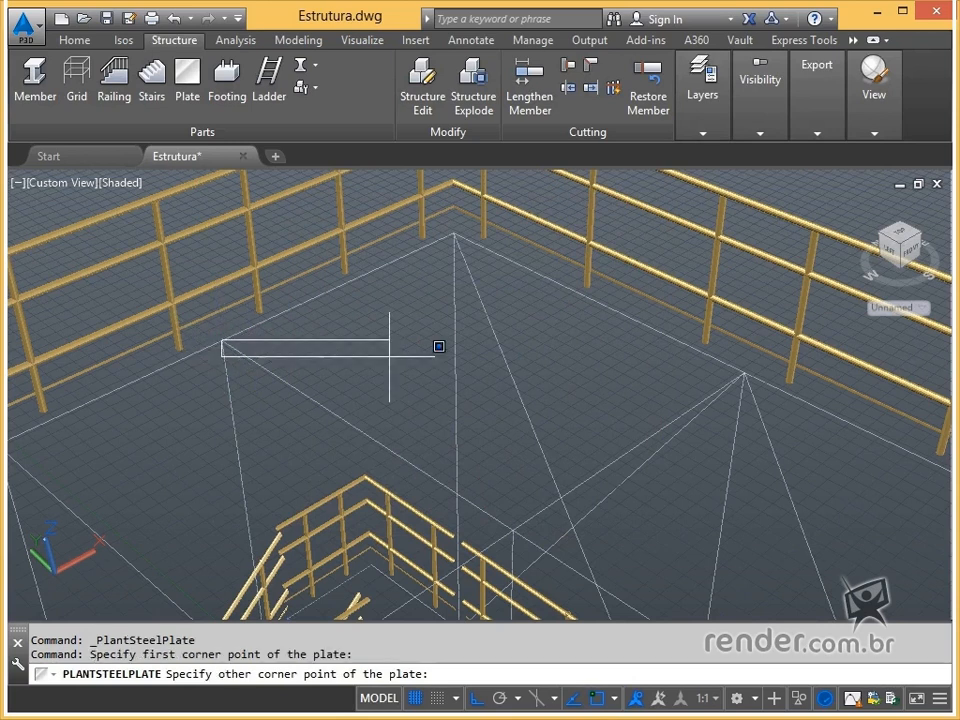
left_click(740, 373)
middle_click_drag(467, 403, 364, 360)
key("Escape")
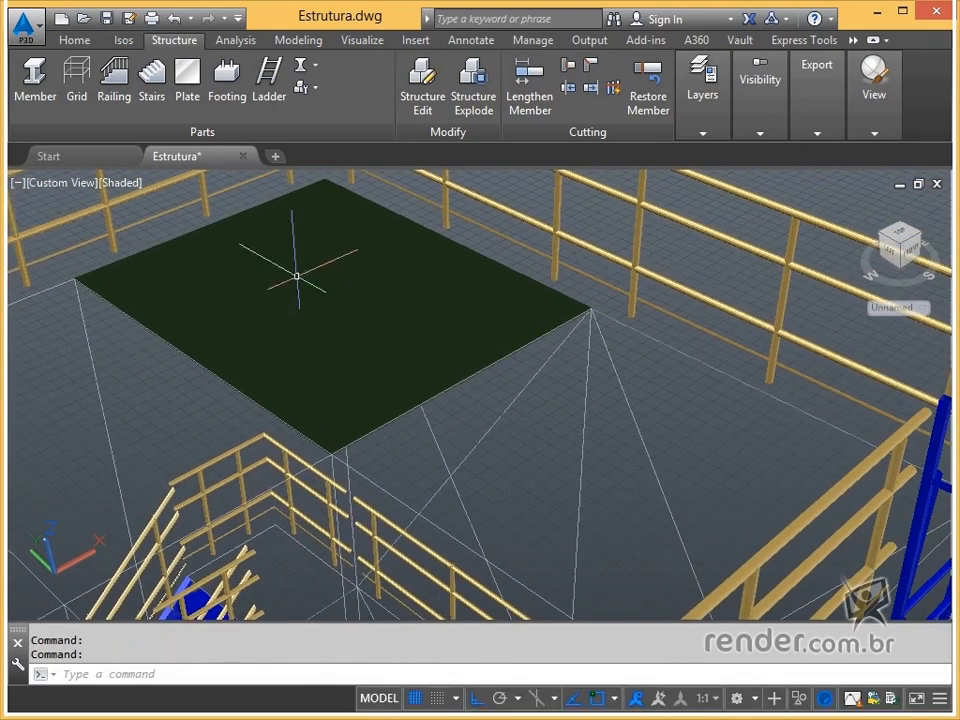
Configure a new rectangular grating in ASTM A242 with thickness 15 and ANSI31 hatch at scale 10.
left_click(190, 96)
left_click(376, 255)
left_click(366, 270)
left_click(370, 338)
left_click(345, 353)
left_click(365, 381)
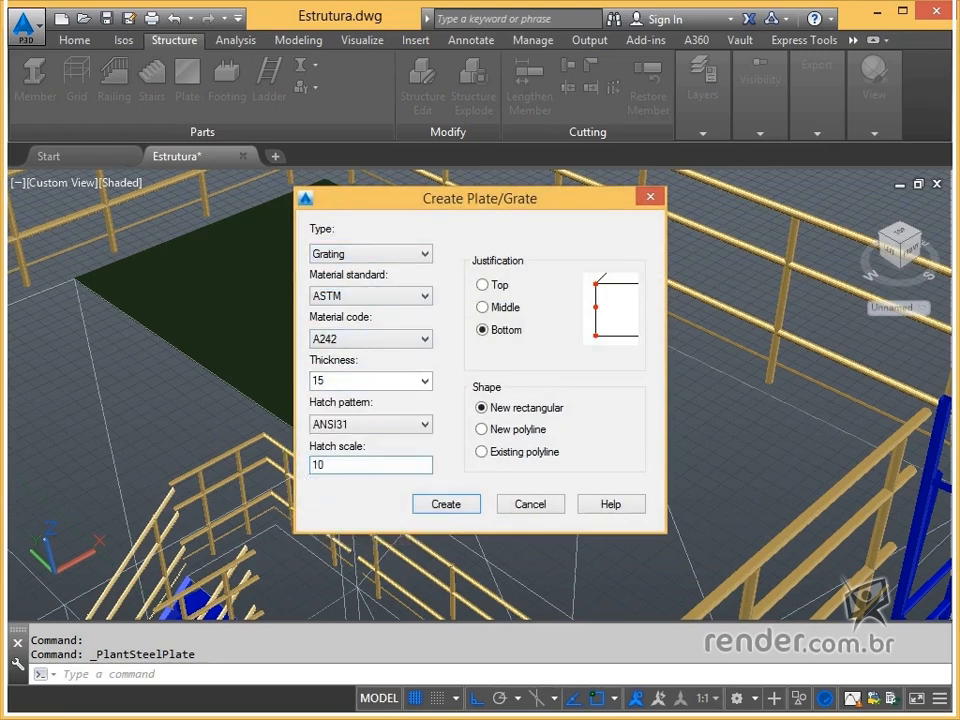
left_click(462, 503)
Place the rectangular grating over the top-level bay directly beside the solid plate.
middle_click_drag(350, 478, 605, 469)
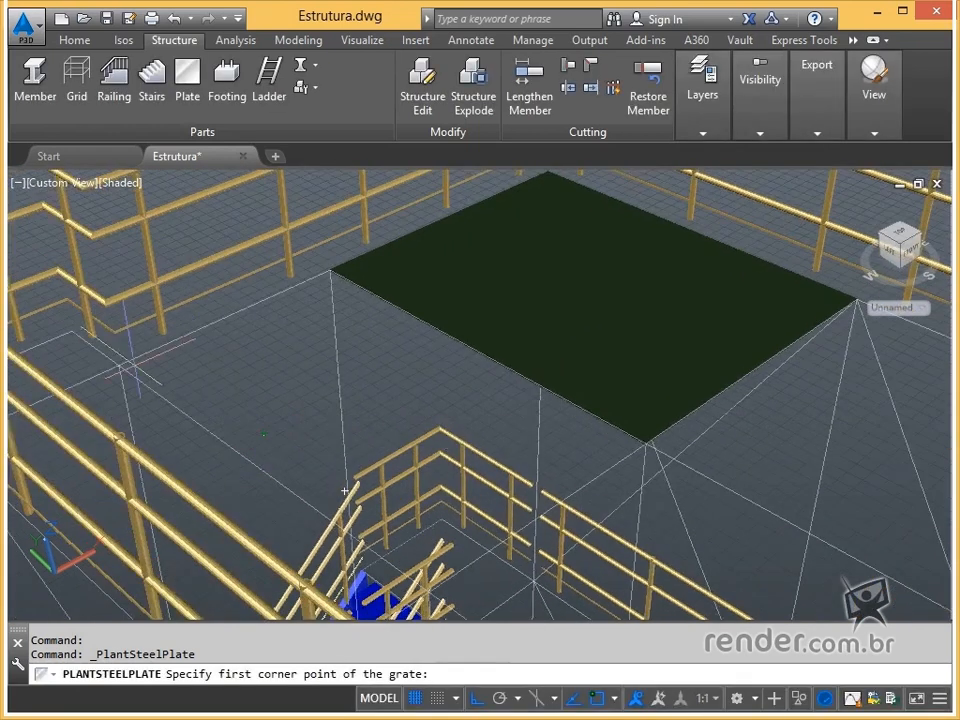
left_click(120, 365)
left_click(648, 443)
scroll(490, 405, "up", 3)
scroll(300, 446, "down", 3)
middle_click_drag(300, 446, 455, 457)
key("Escape")
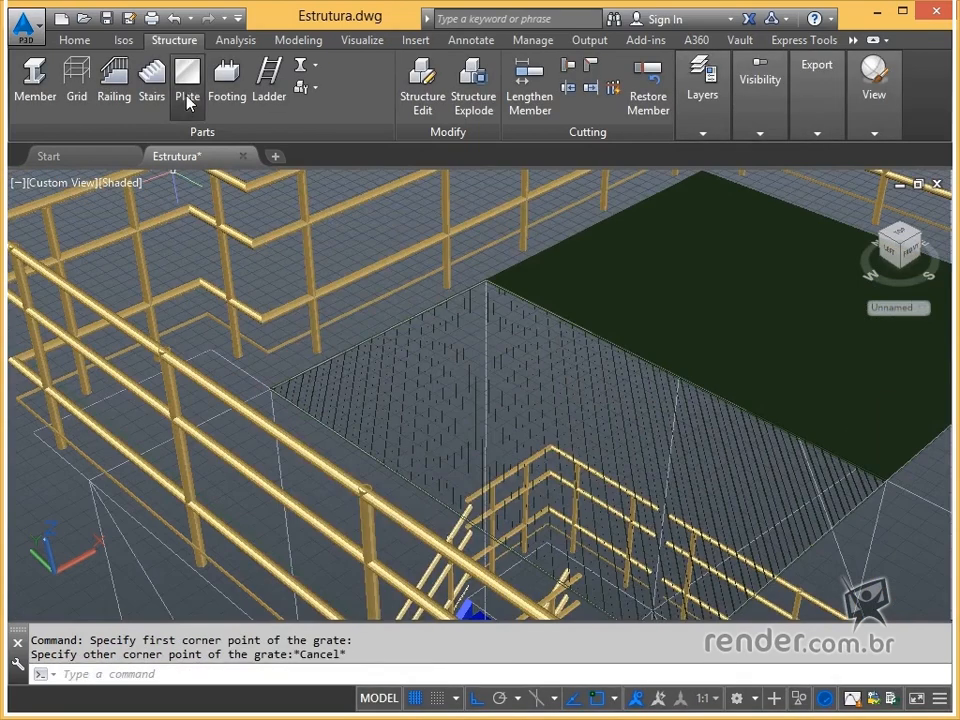
Add a rectangular grating with the same settings to the narrow bay at the outer end of the first grating.
left_click(189, 100)
left_click(446, 504)
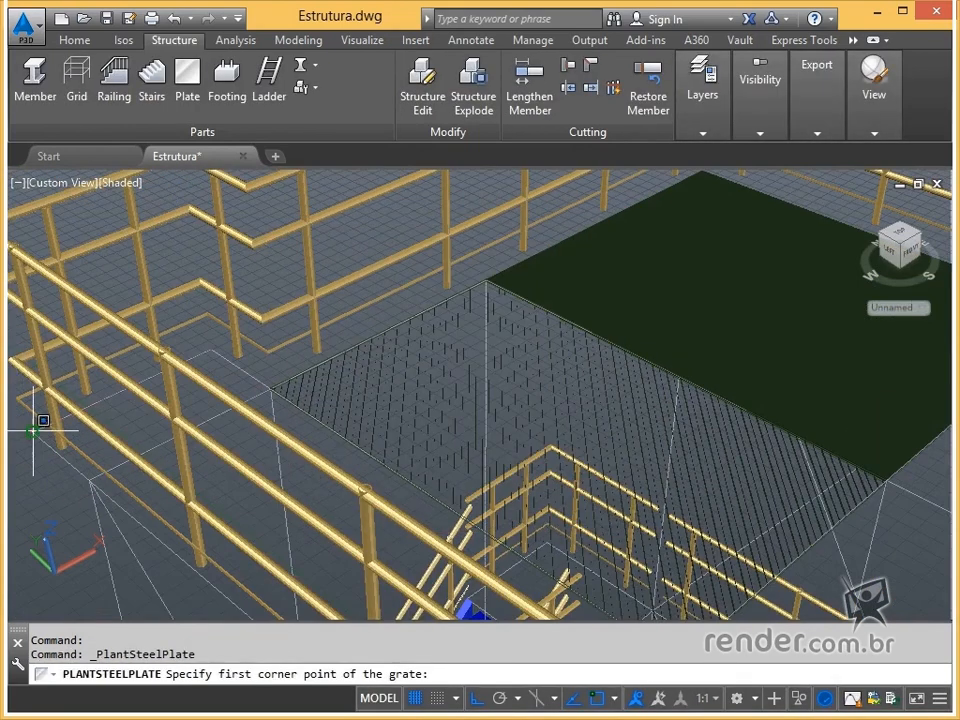
left_click(33, 432)
left_click(272, 388)
mouse_move(360, 472)
middle_mouse_down()
mouse_move(296, 381)
mouse_move(274, 369)
middle_mouse_up()
Add another rectangular grating along the outer railing, from the narrow bay's corner to the first grating's corner near the stairs.
left_click(188, 78)
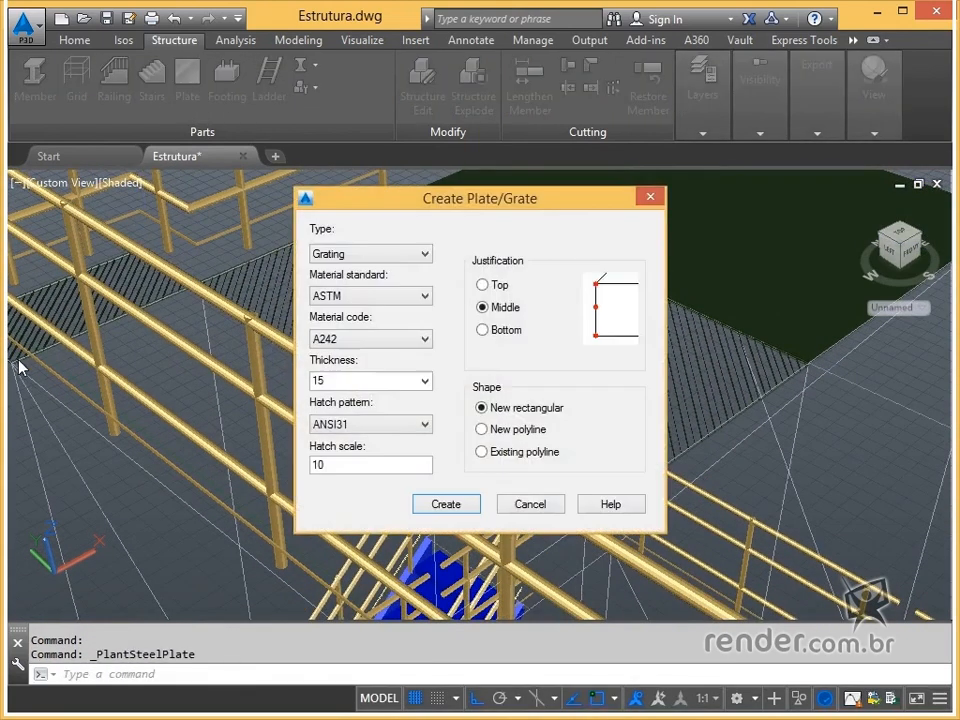
left_click(446, 504)
left_click(13, 362)
middle_click_drag(390, 400, 351, 446)
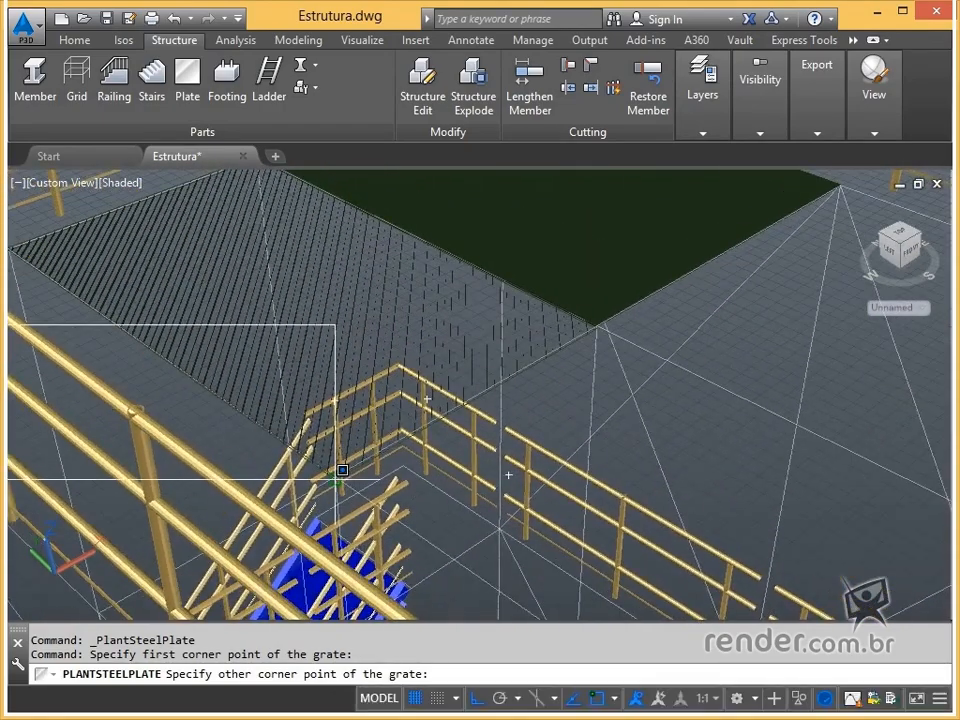
key("Escape")
Add a rectangular grating from the previous grating's front corner across the top-level bay above the stairs.
scroll(479, 290, "down", 2)
left_click(187, 82)
left_click(448, 506)
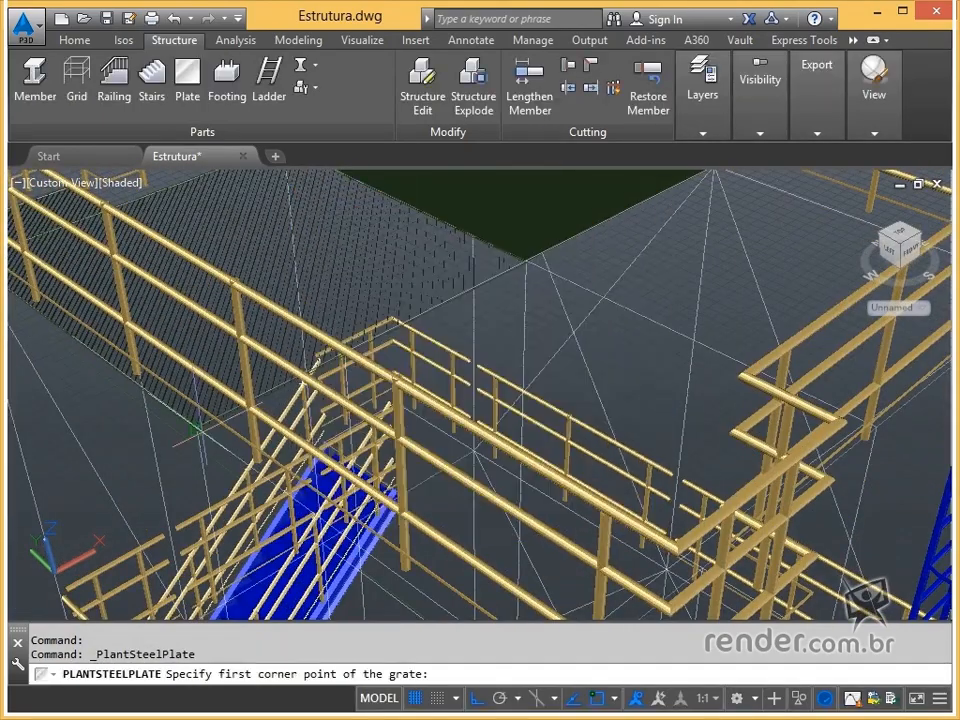
left_click(198, 427)
middle_click_drag(535, 490, 435, 390)
middle_click_drag(474, 355, 439, 403)
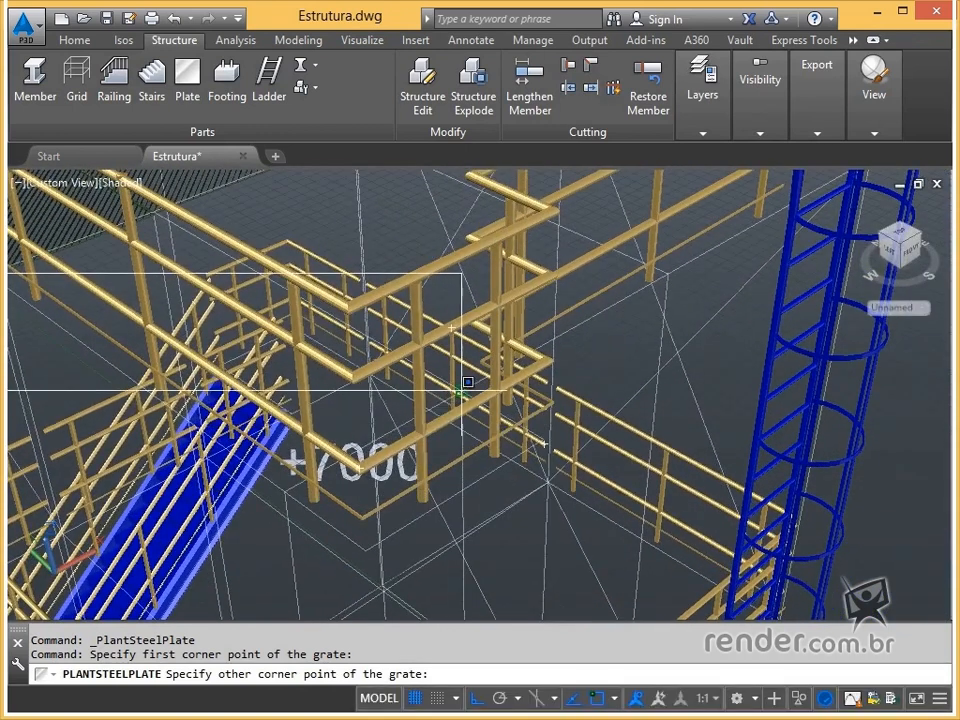
key("Escape")
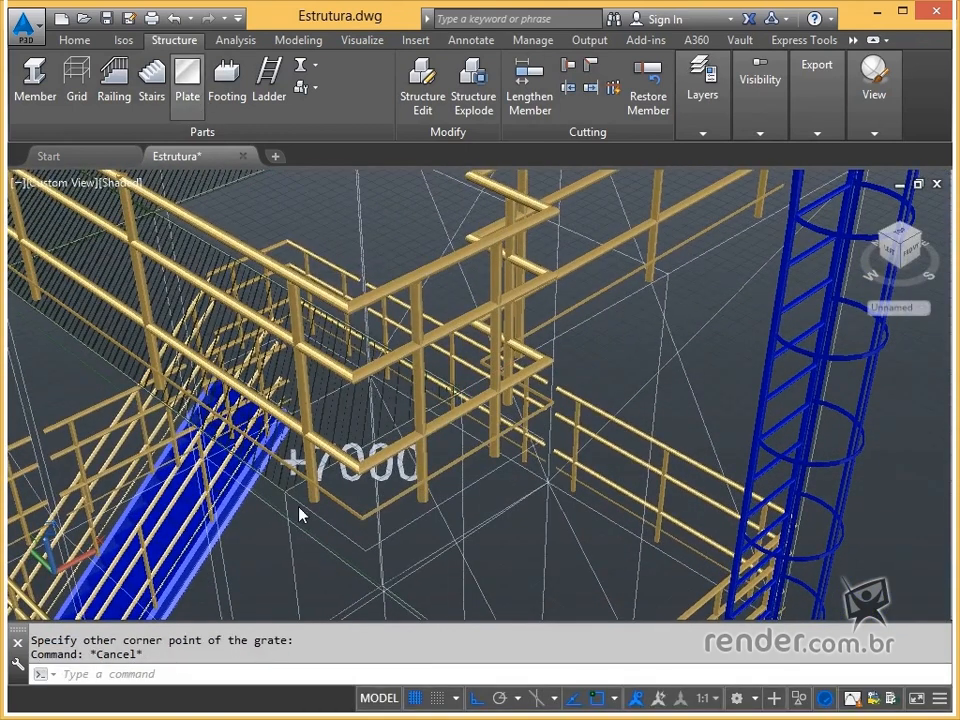
Add a rectangular grating from the previous grating's corner across the strip at the railing corner by the +7000 label.
key("Return")
left_click(448, 510)
left_click(286, 490)
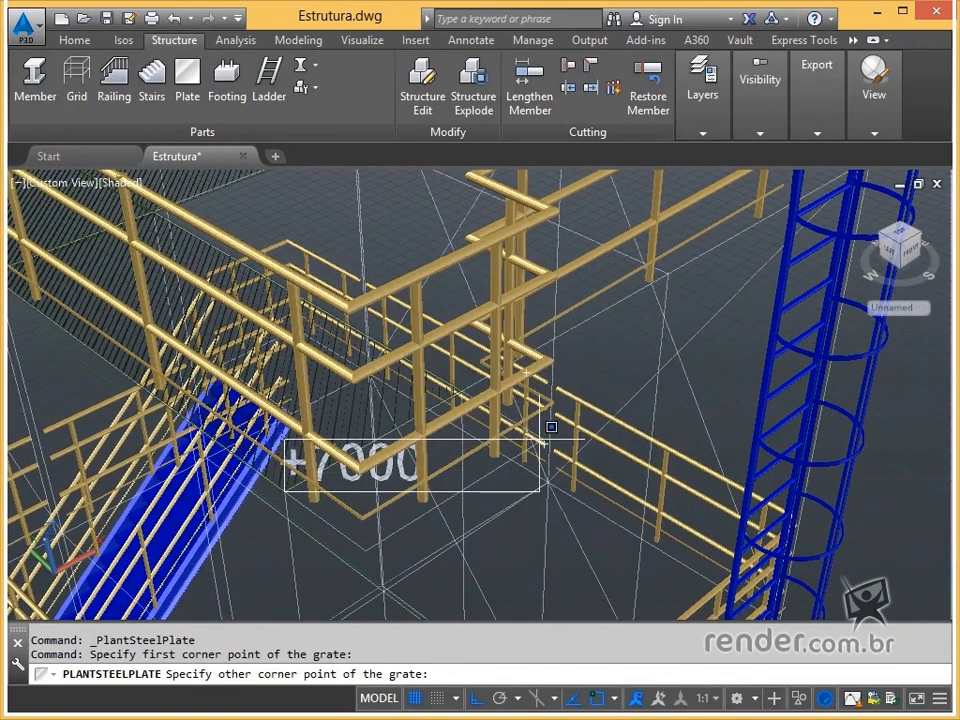
left_click(548, 430)
key("Escape")
Bring the +3000 level into view and turn off the GRADES DE PROTEÇÃO layer.
scroll(476, 400, "down", 4)
middle_click_drag(438, 394, 446, 525)
scroll(409, 412, "up", 5)
mouse_move(409, 412)
middle_mouse_down()
mouse_move(474, 402)
mouse_move(478, 391)
mouse_move(498, 397)
mouse_move(427, 420)
middle_mouse_up()
scroll(476, 390, "down", 2)
scroll(374, 488, "down", 2)
middle_click_drag(371, 494, 507, 292)
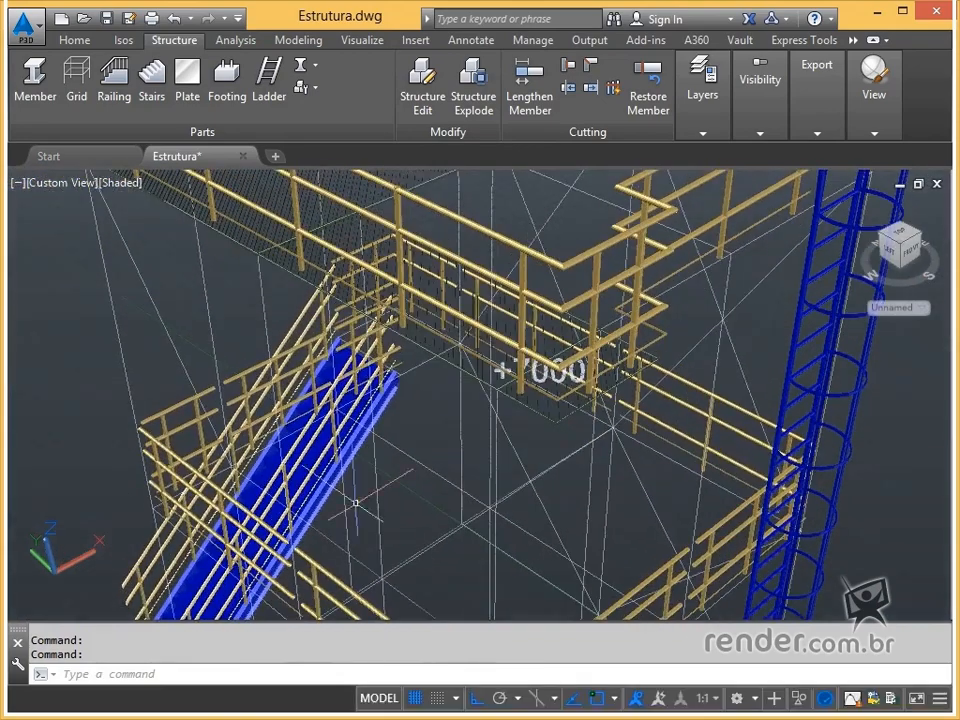
middle_click_drag(429, 546, 387, 378)
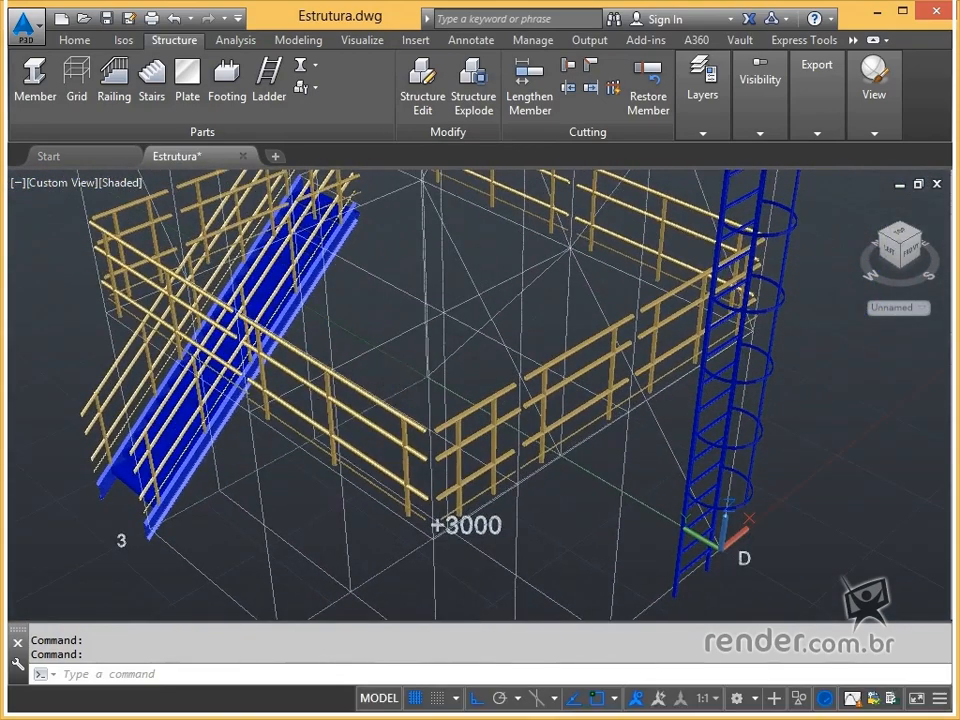
left_click(703, 132)
left_click(800, 154)
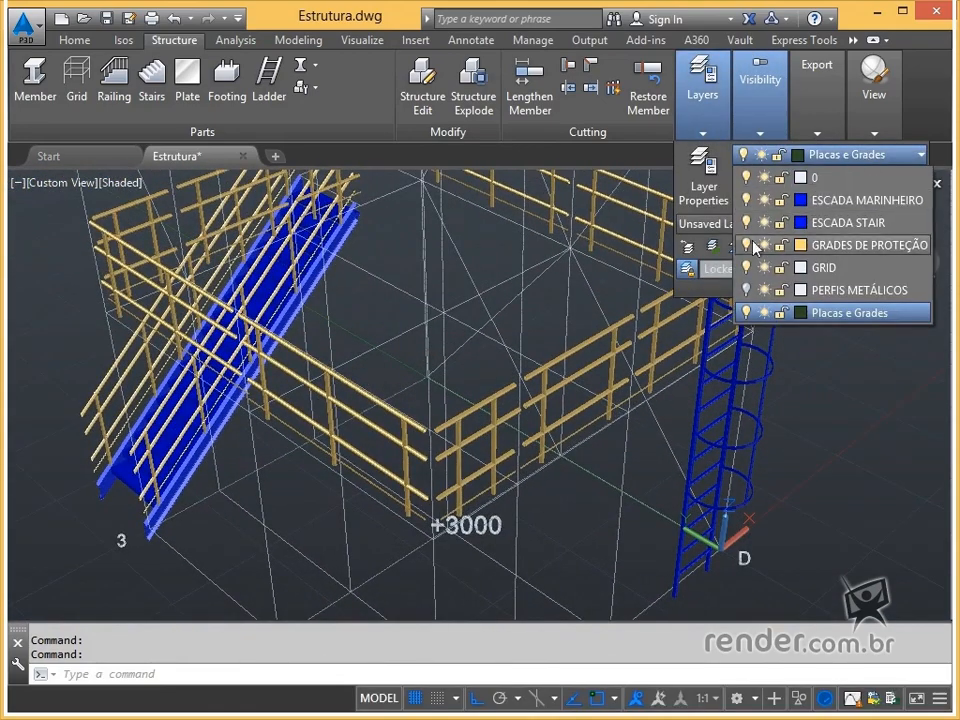
left_click(745, 245)
Make Placas e Grades the current layer and turn off the ESCADA MARINHEIRO and ESCADA STAIR layers.
left_click(820, 200)
left_click(797, 156)
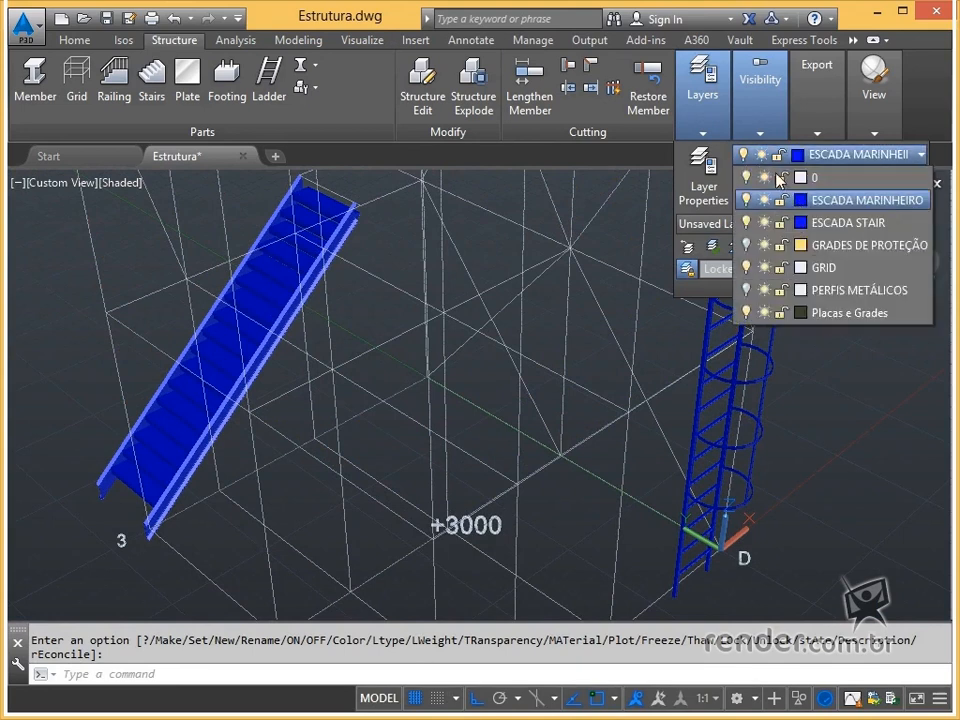
left_click(820, 312)
left_click(800, 155)
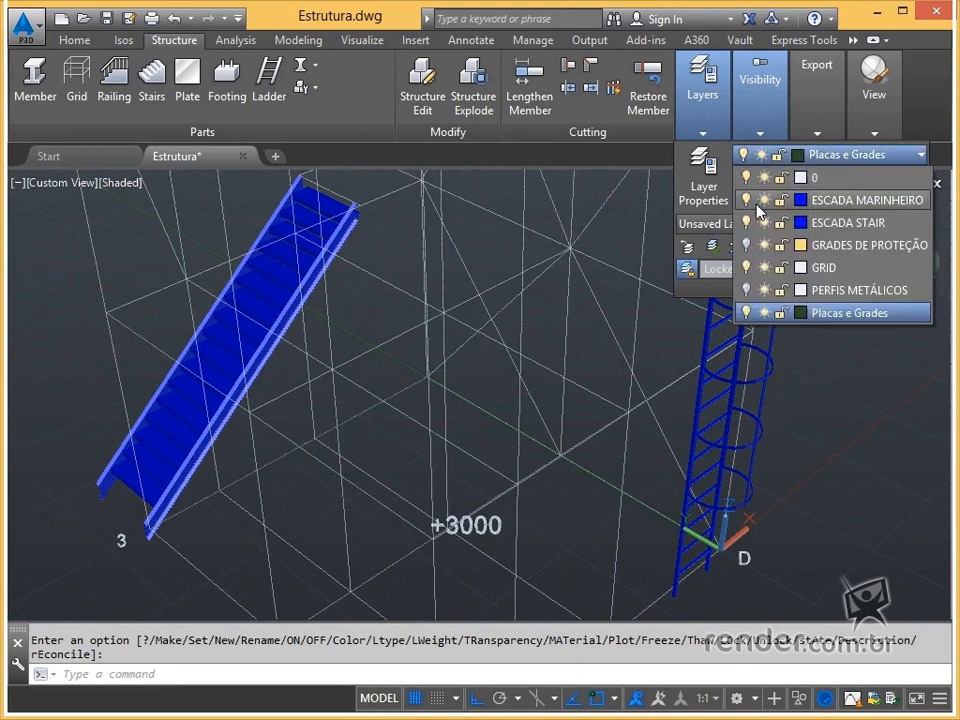
left_click(745, 200)
left_click(745, 222)
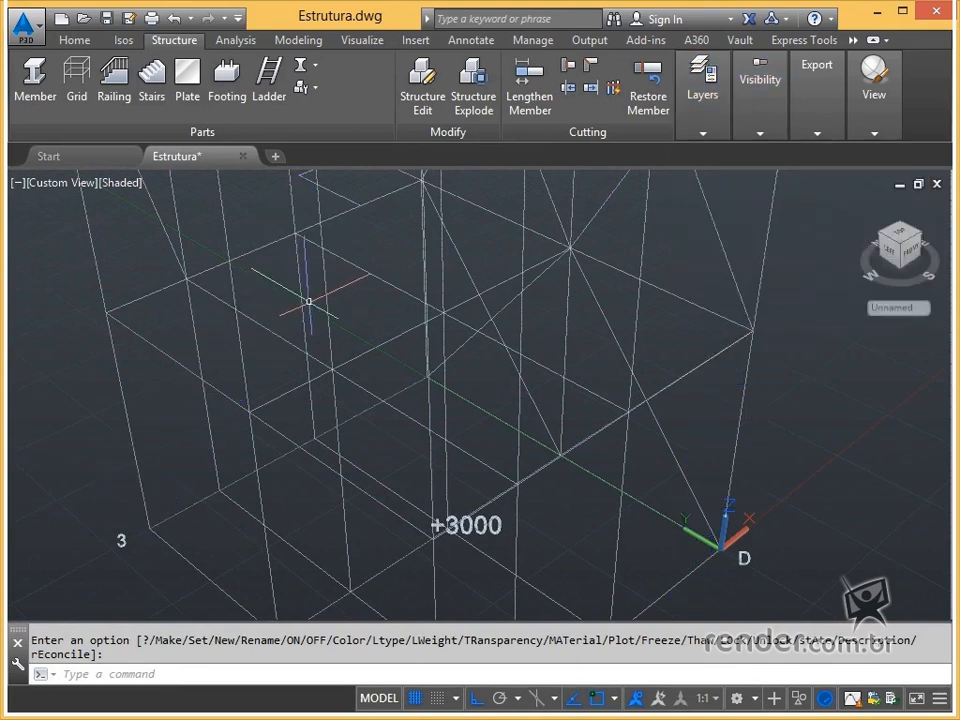
Create a rectangular ASTM A36 plate, thickness 15, middle justification, on the +3000 level between grid lines A-B and 3-2.
left_click(186, 100)
left_click(358, 253)
left_click(350, 276)
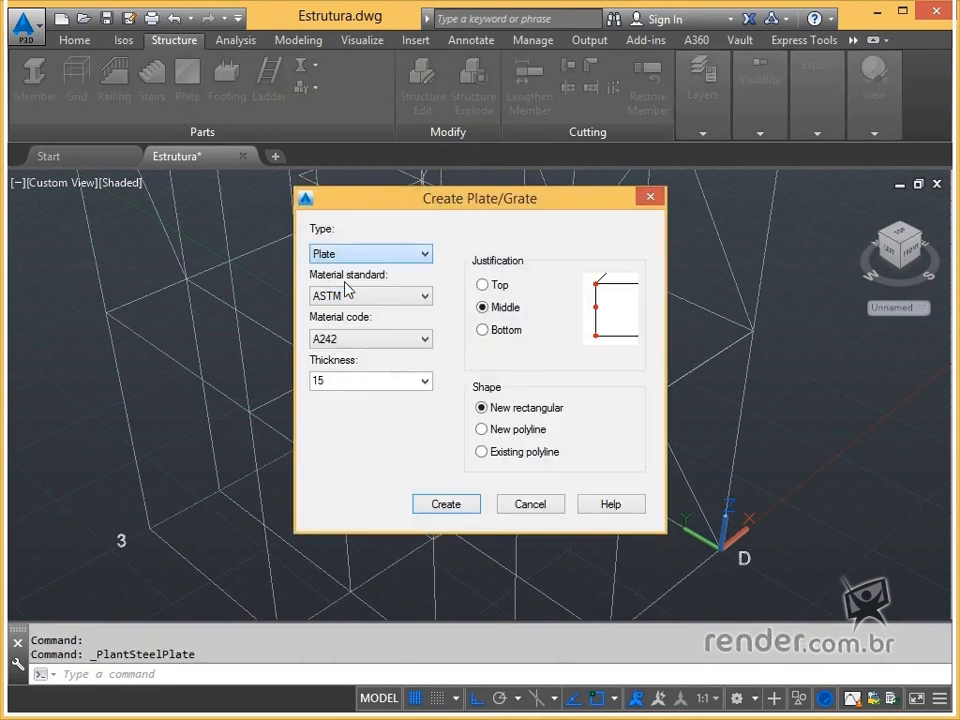
left_click(446, 504)
left_click(105, 313)
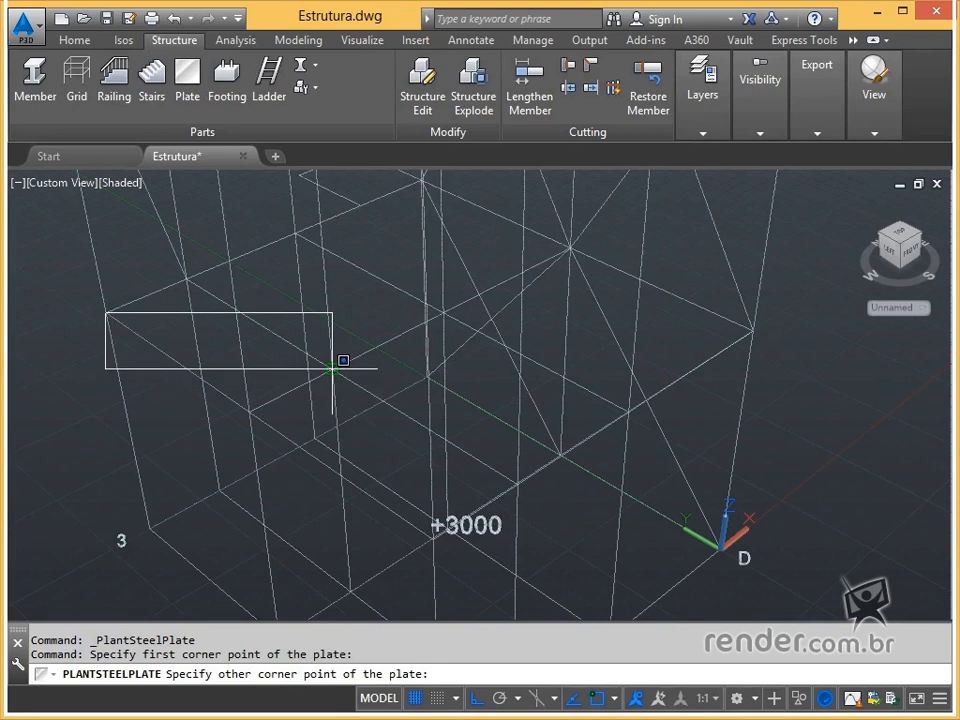
left_click(332, 368)
Add a rectangular plate with the same settings on the +3000 level between grid lines A-B and 2-1.
key("Return")
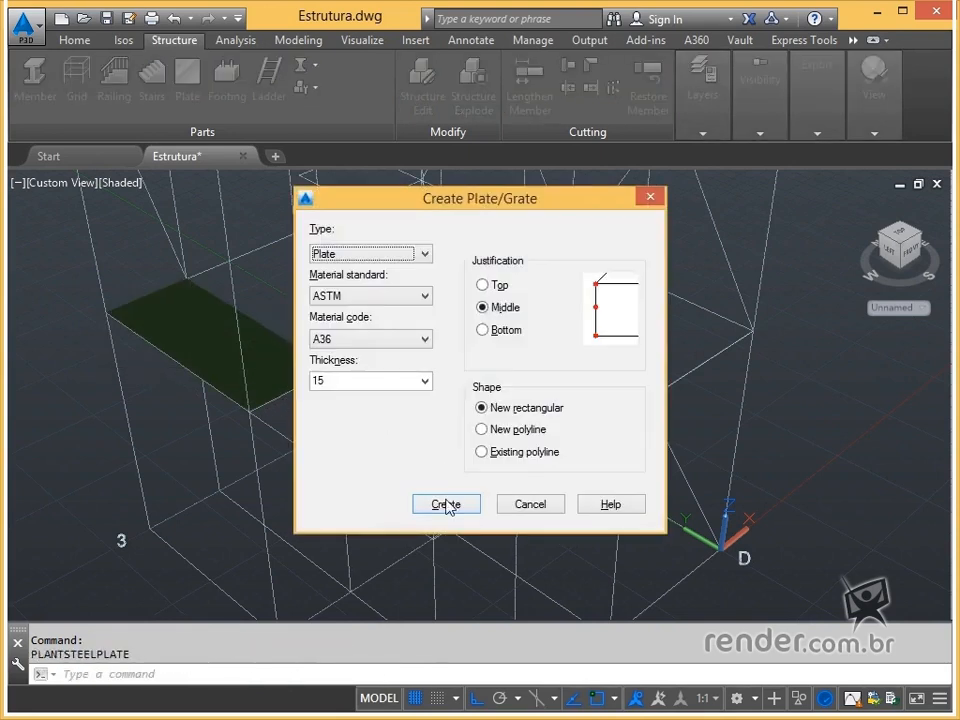
left_click(446, 504)
left_click(251, 411)
left_click(517, 485)
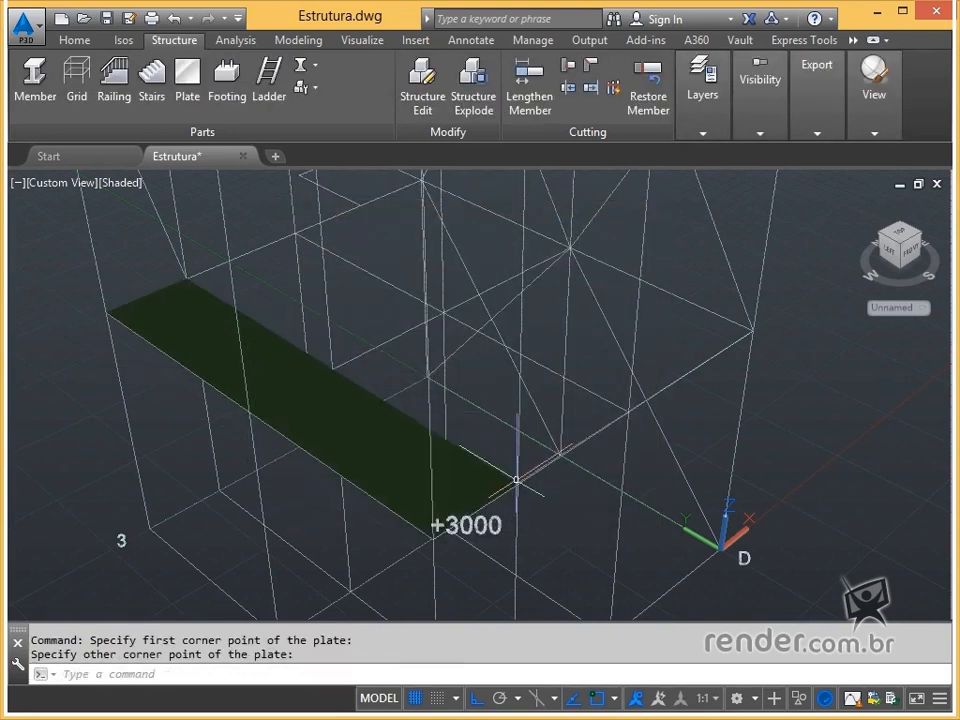
Place a matching rectangular plate on the +3000 level over the bay between grid lines B-C and 3-2.
key("Return")
left_click(446, 504)
left_click(187, 275)
left_click(446, 310)
Cover the +3000 level bay between grid lines C-D and 3-2 with another rectangular plate.
key("Return")
left_click(446, 504)
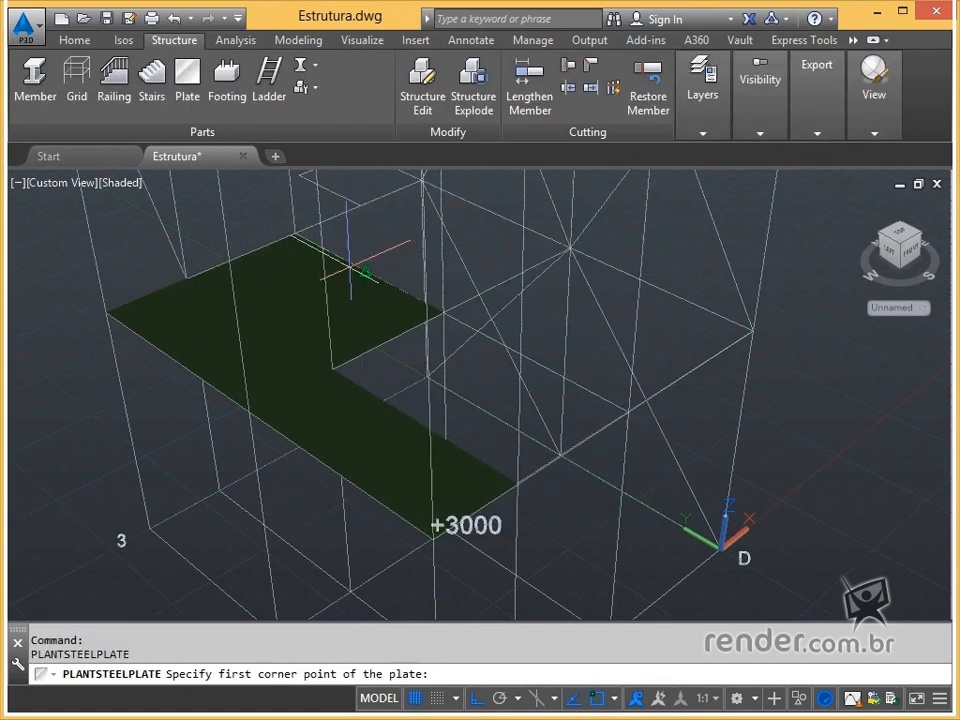
left_click(295, 233)
left_click(567, 245)
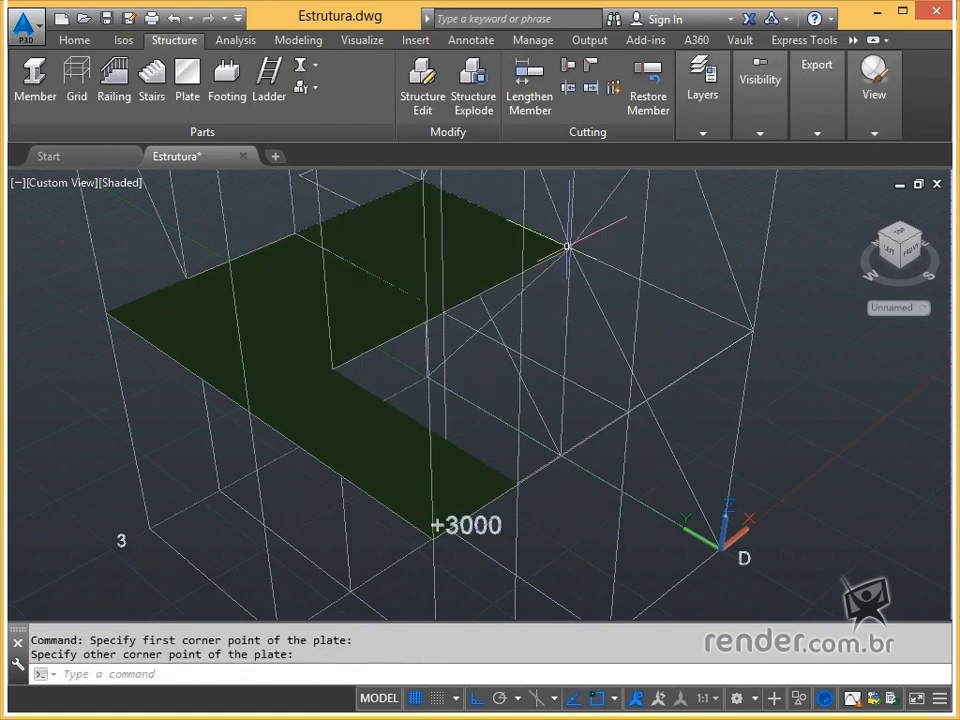
Add a rectangular plate over the +3000 level bay between grid lines C-D and 2-1.
key("Return")
left_click(446, 502)
left_click(445, 312)
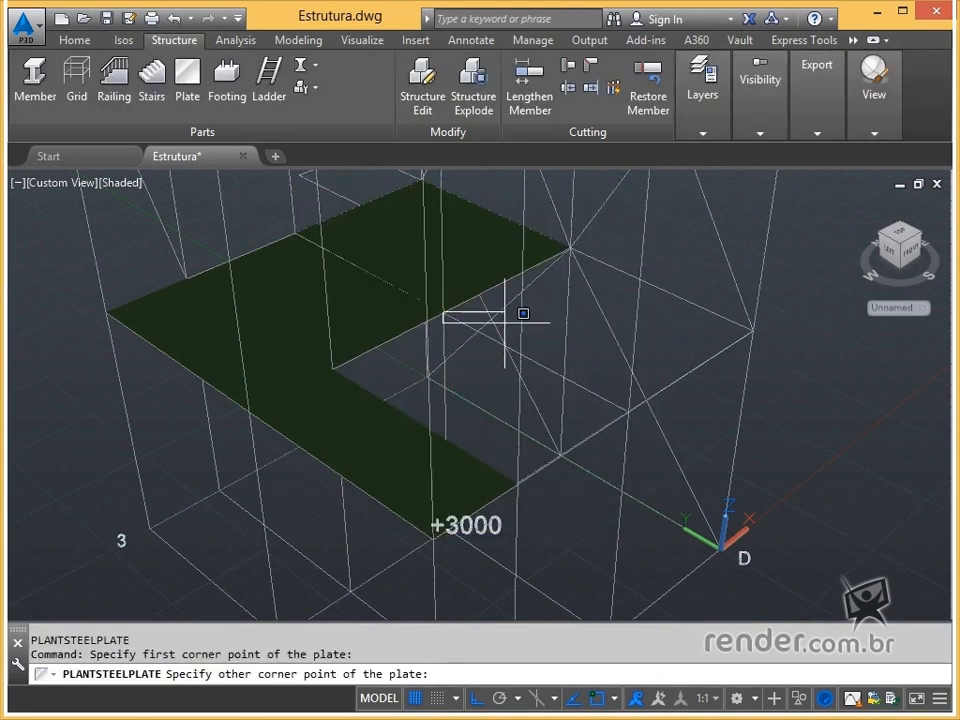
left_click(754, 327)
key("Escape")
Switch to the NW isometric view and cover the small landing projecting from the +3000 level with a rectangular plate, thickness 15.
scroll(517, 313, "down", 3)
middle_click_drag(517, 313, 515, 382)
scroll(593, 420, "down", 1)
left_click(780, 369)
left_click(881, 233)
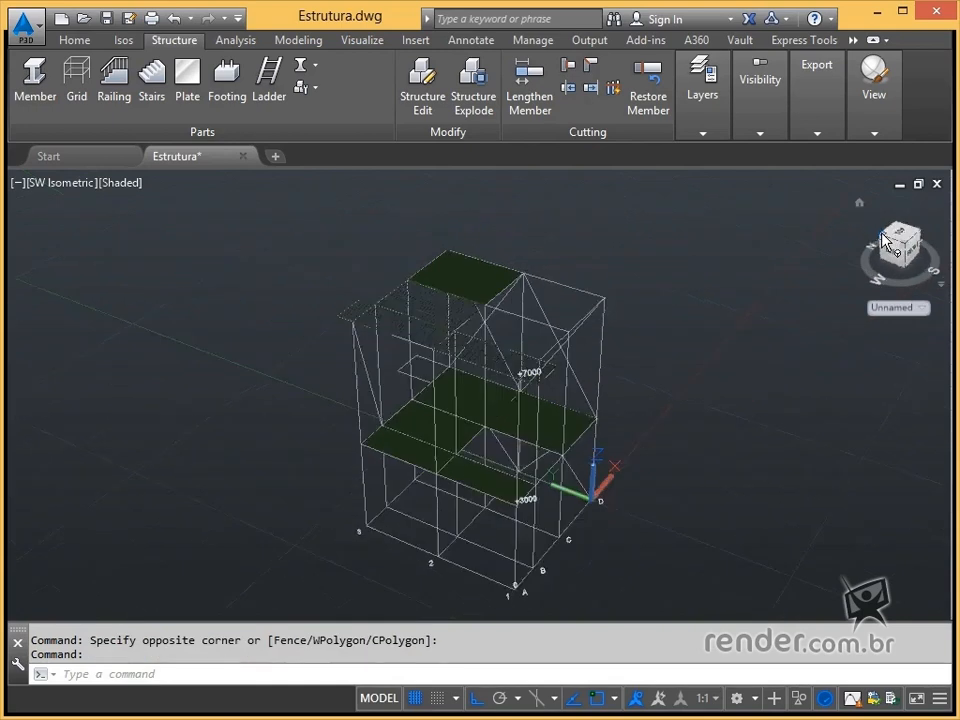
scroll(360, 418, "up", 4)
middle_click_drag(284, 430, 476, 364)
left_click(189, 95)
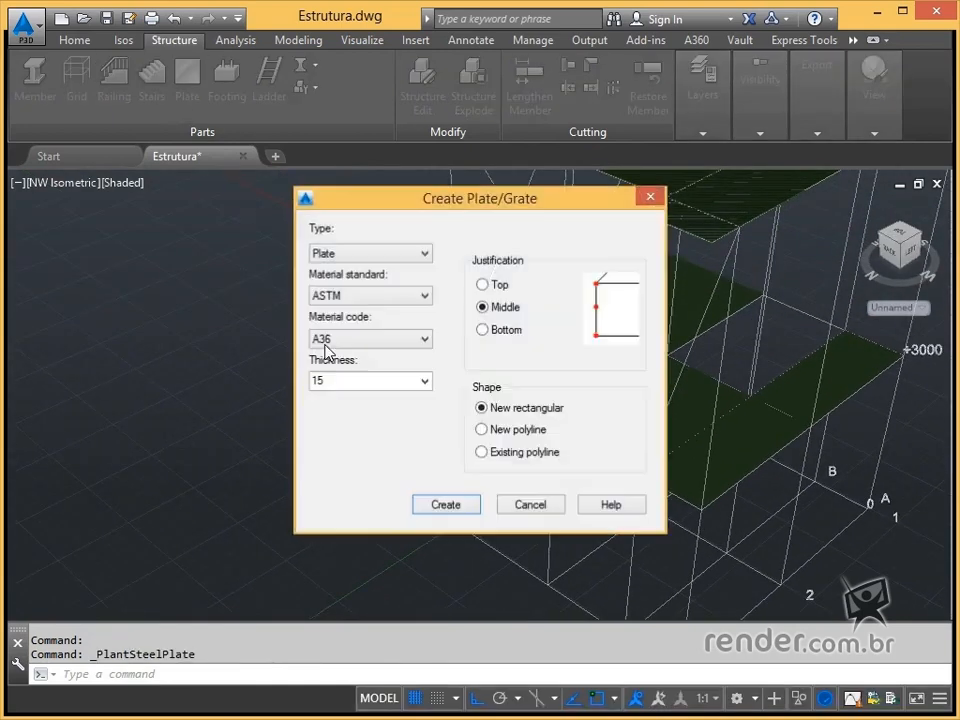
left_click(445, 504)
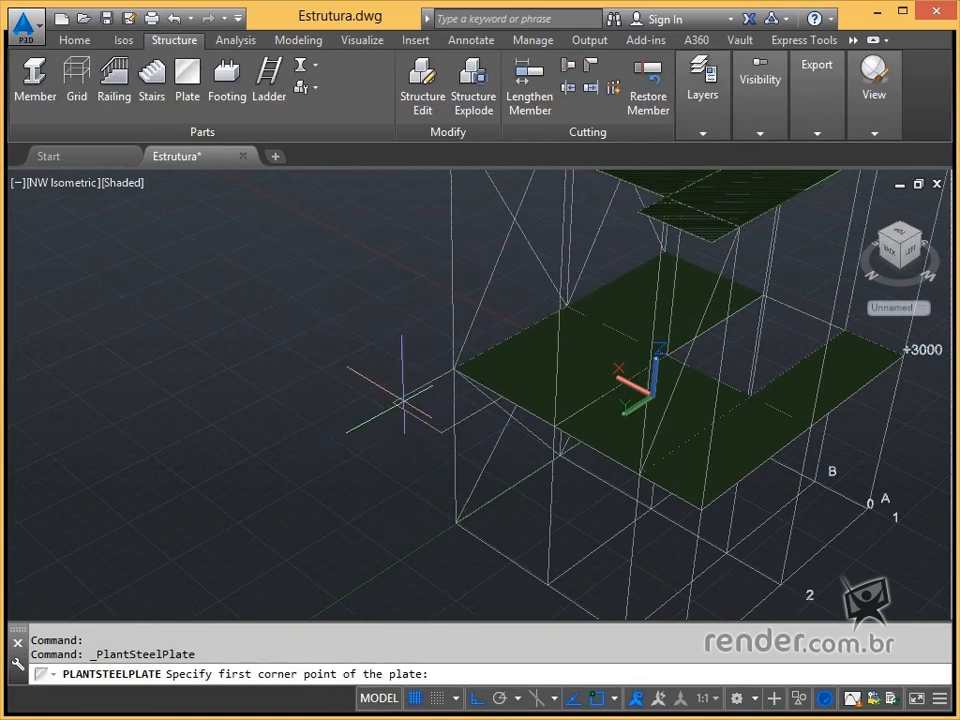
left_click(455, 370)
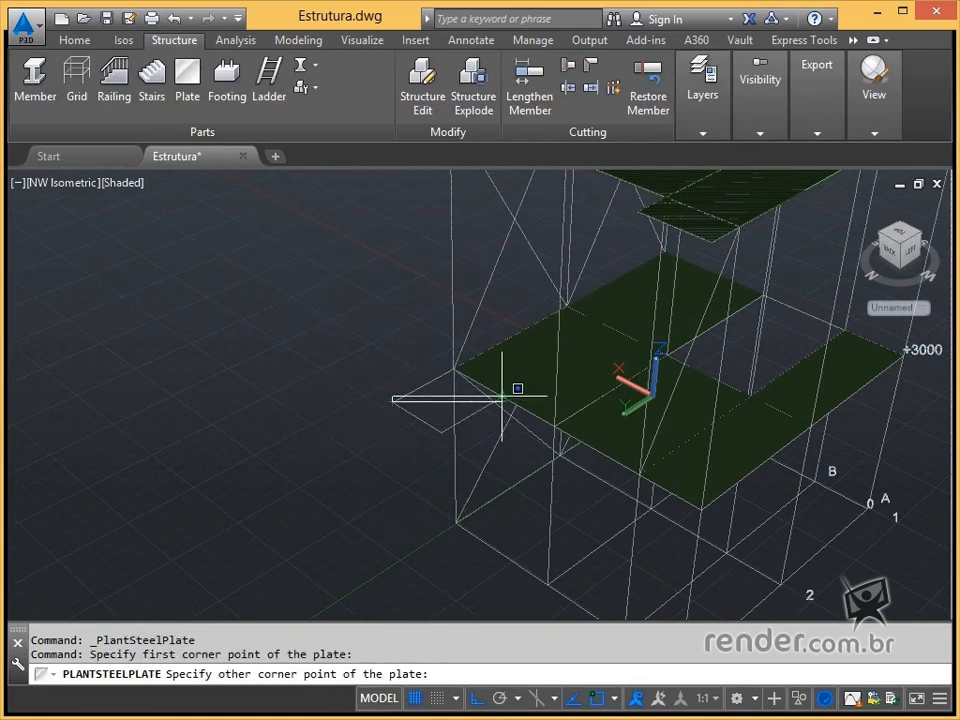
left_click(506, 399)
key("Escape")
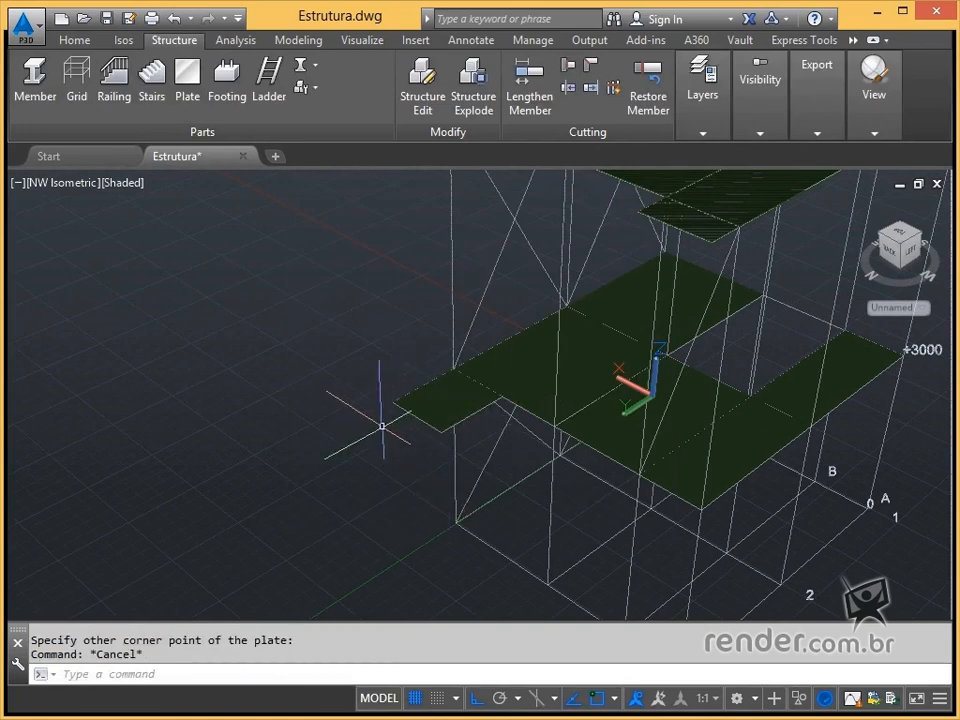
Try to edit a +3000 level plate with the Structure Edit command.
scroll(482, 398, "down", 3)
scroll(381, 426, "down", 1)
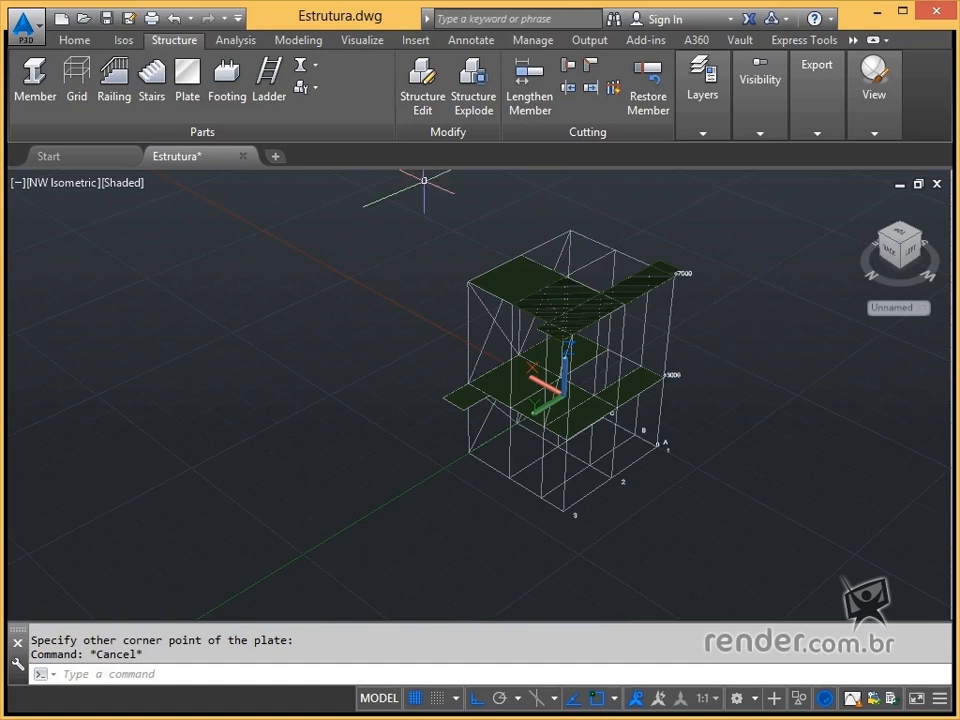
left_click(424, 108)
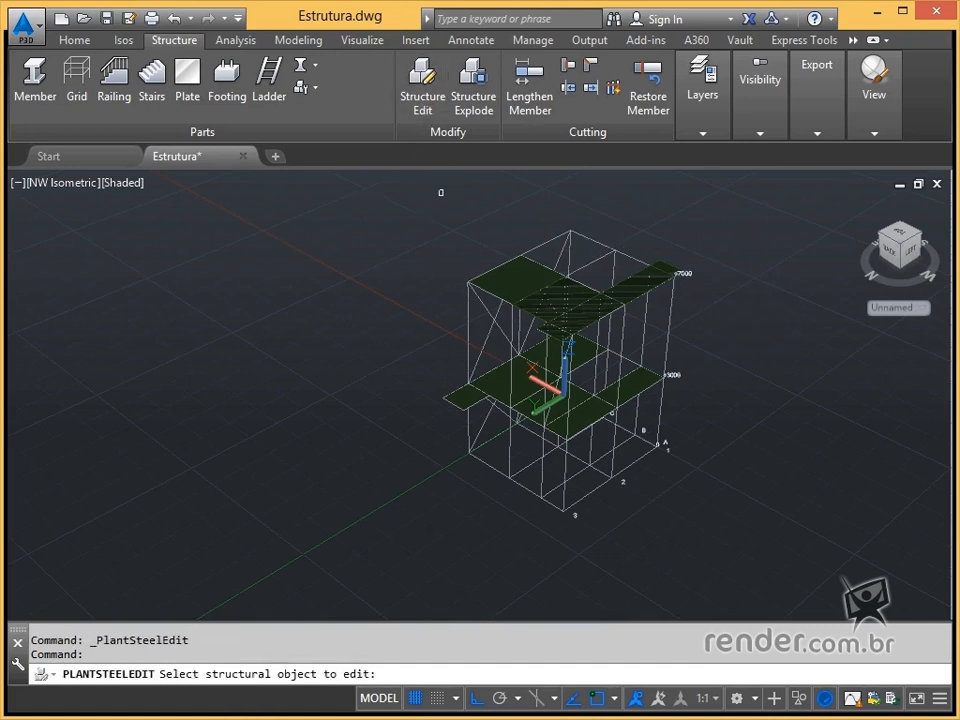
left_click(533, 368)
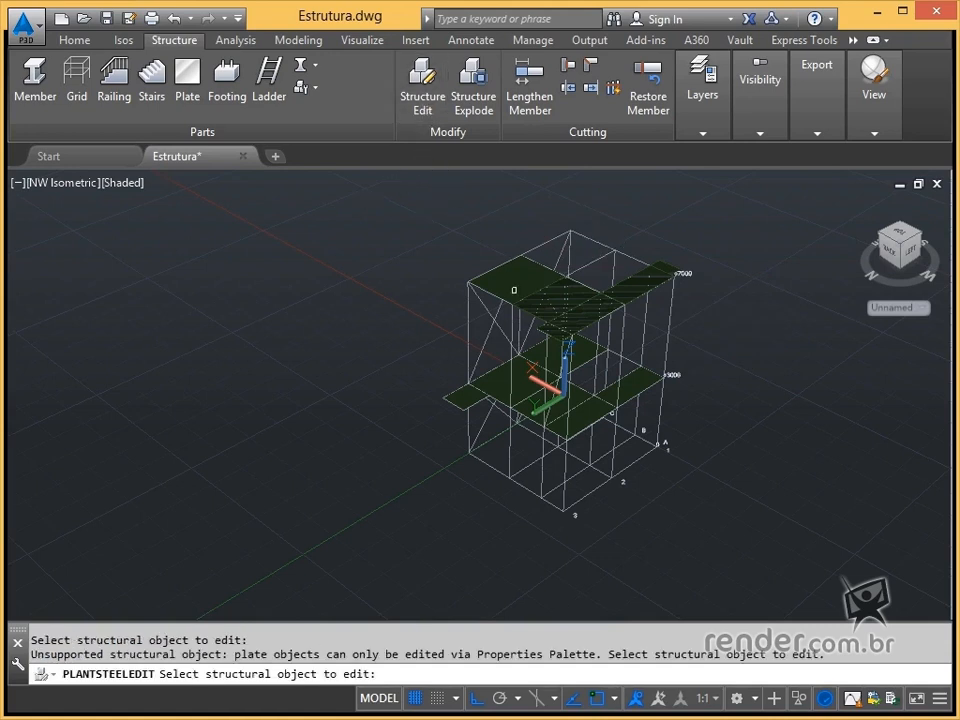
scroll(496, 393, "up", 3)
middle_click_drag(508, 295, 493, 352)
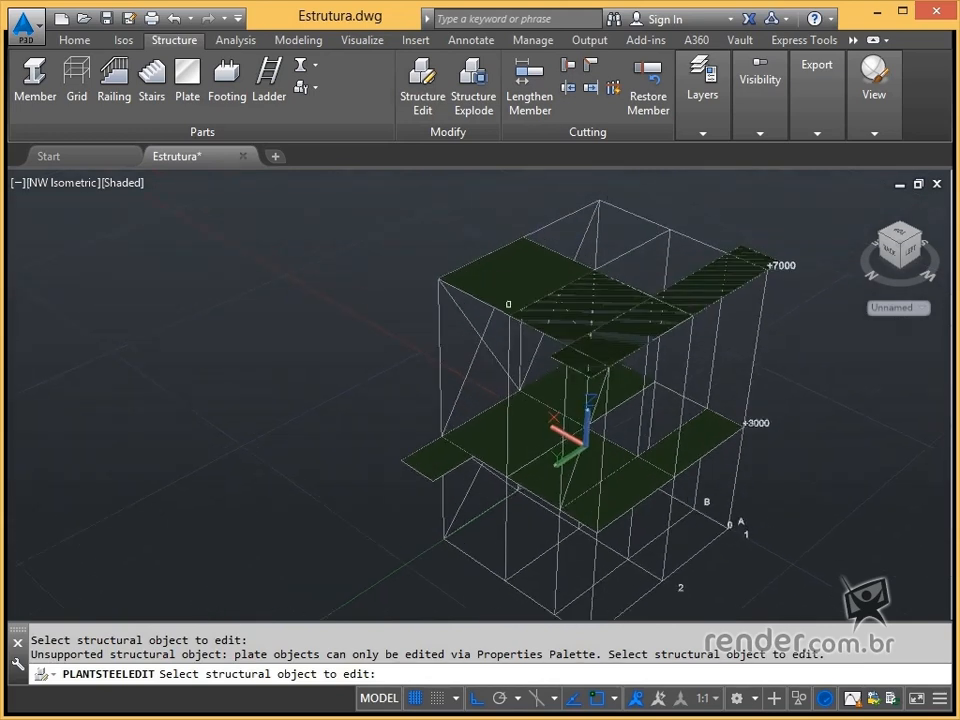
key("Escape")
Examine the properties of the solid plate on the +7000 level.
middle_click_drag(508, 304, 513, 246)
left_click(521, 218)
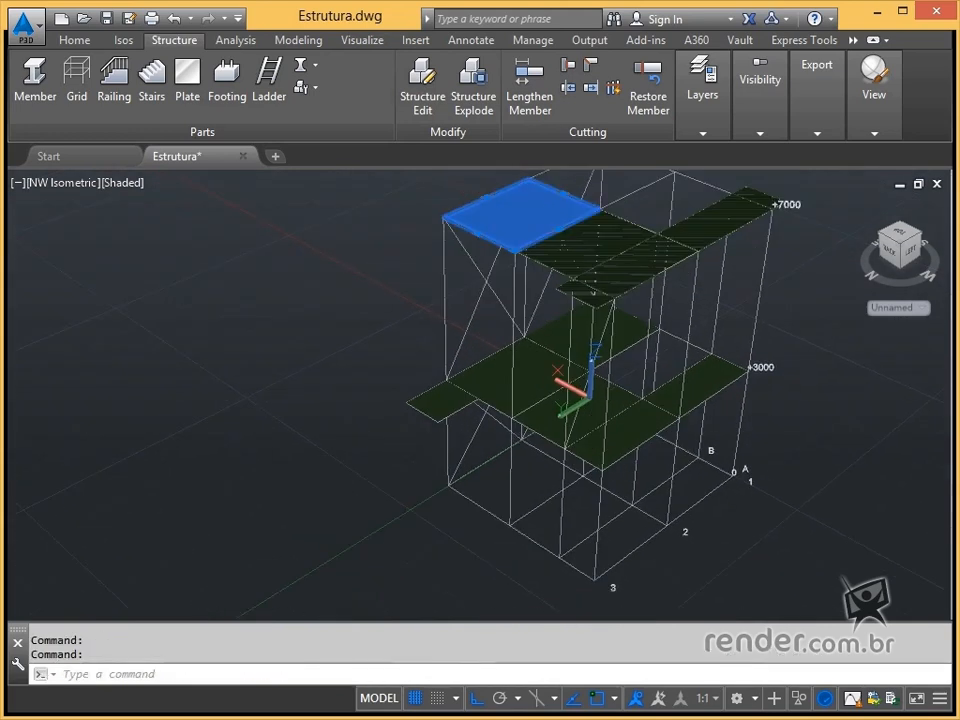
right_click(523, 223)
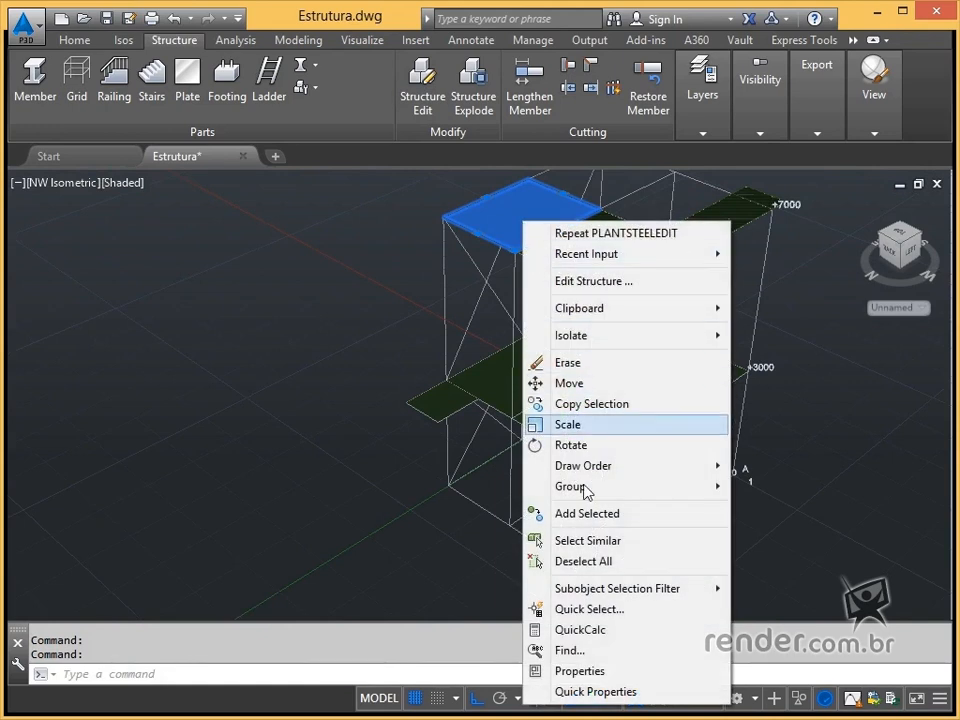
left_click(580, 671)
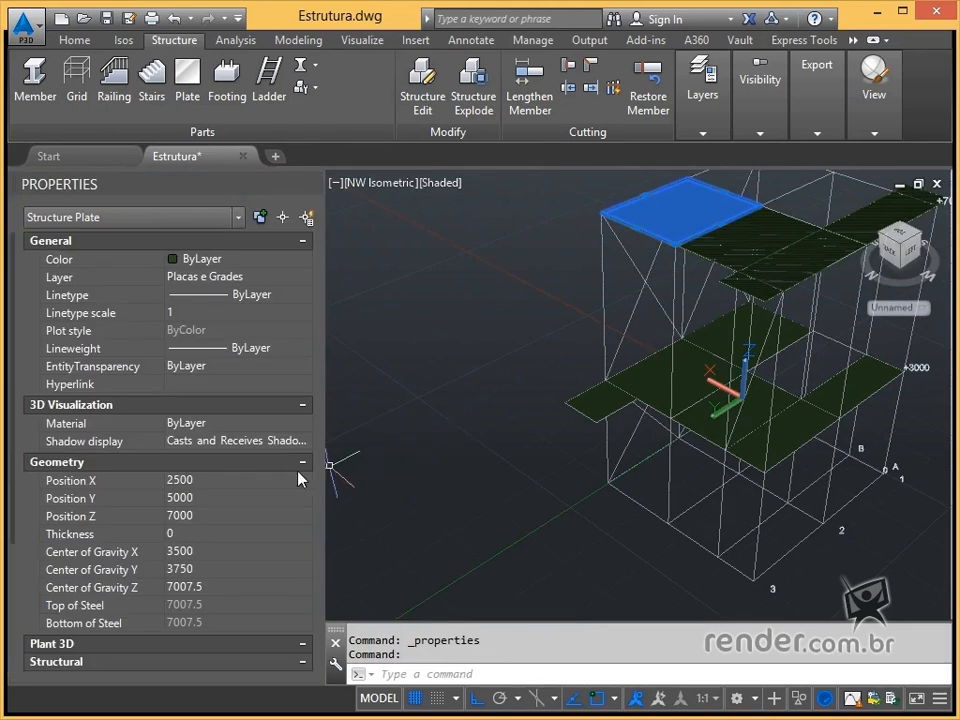
scroll(248, 494, "down", 2)
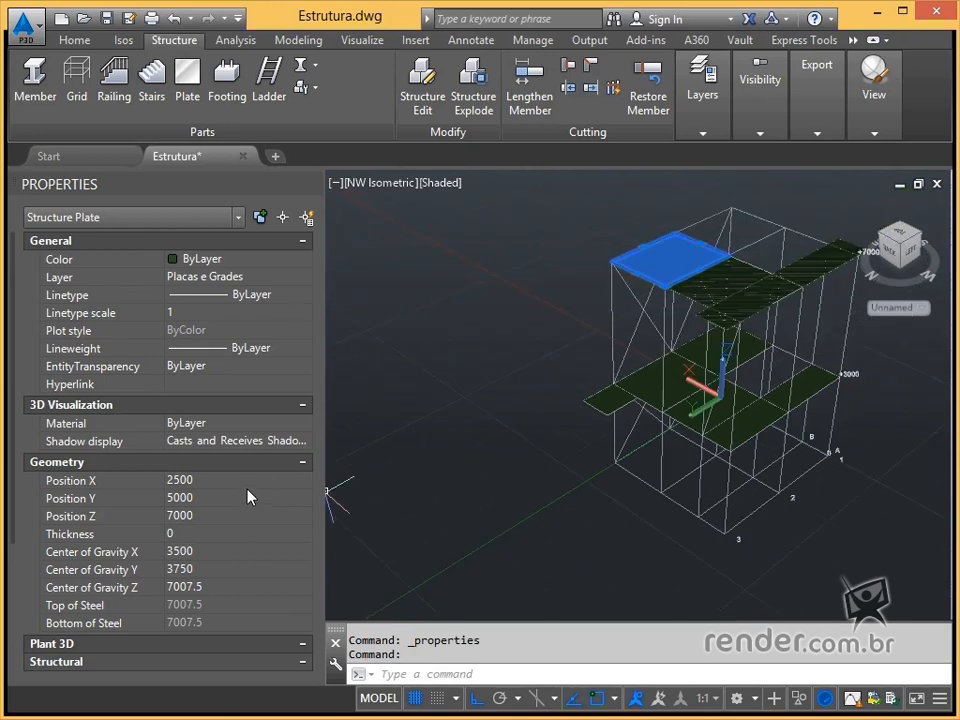
left_click(311, 182)
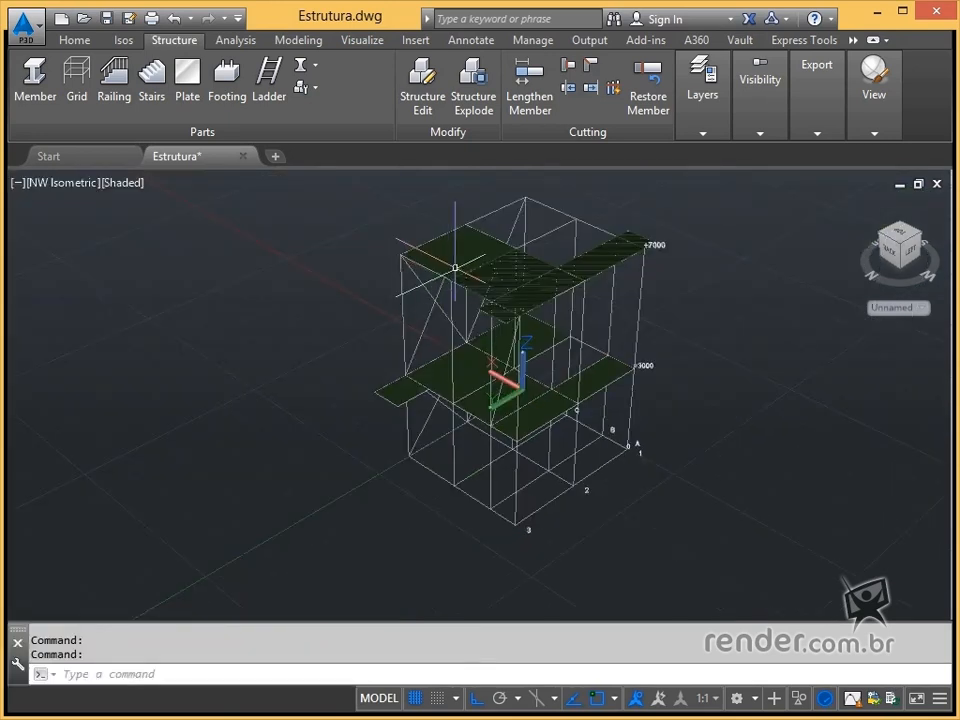
Stretch the solid +7000 level plate's inner edge to the far edge of the adjacent open bay.
scroll(458, 258, "up", 3)
middle_click_drag(458, 258, 445, 413)
scroll(445, 300, "up", 3)
middle_click_drag(445, 300, 467, 368)
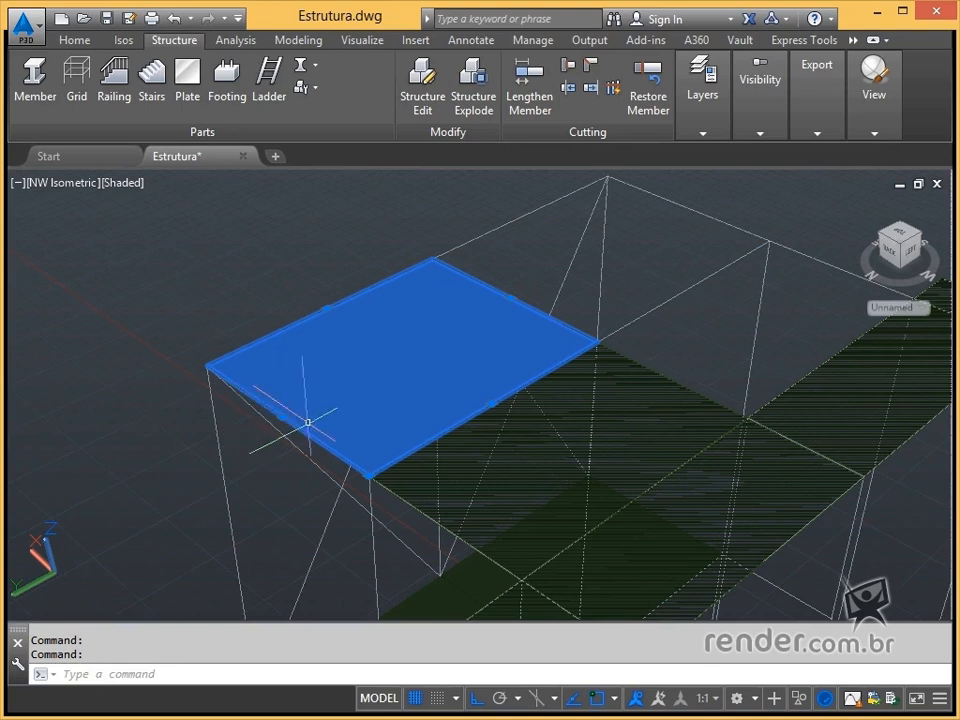
left_click(370, 473)
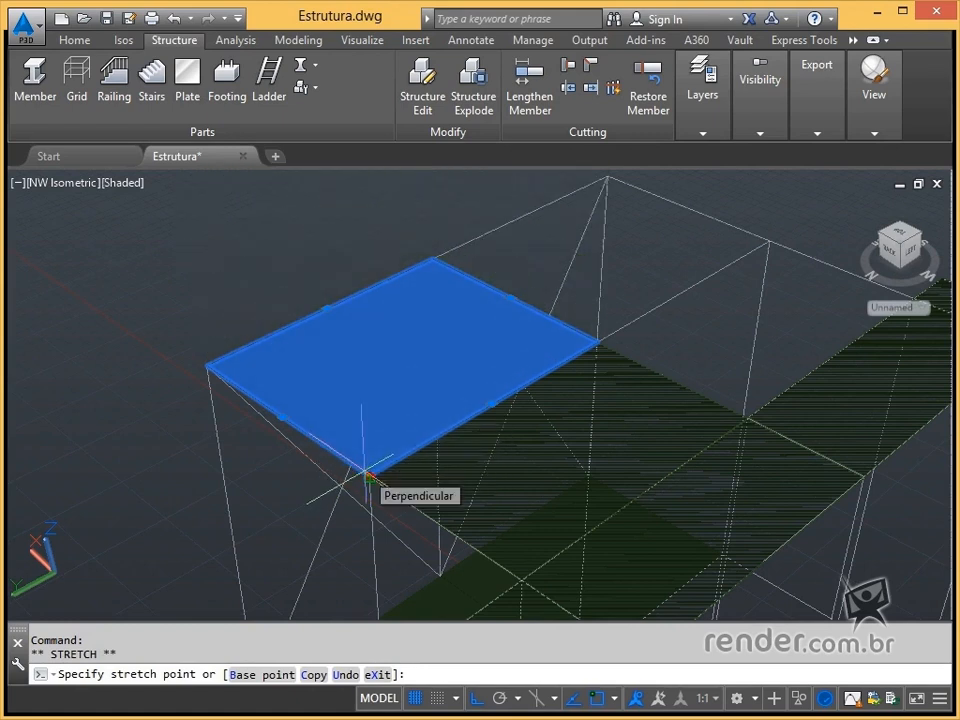
key("Escape")
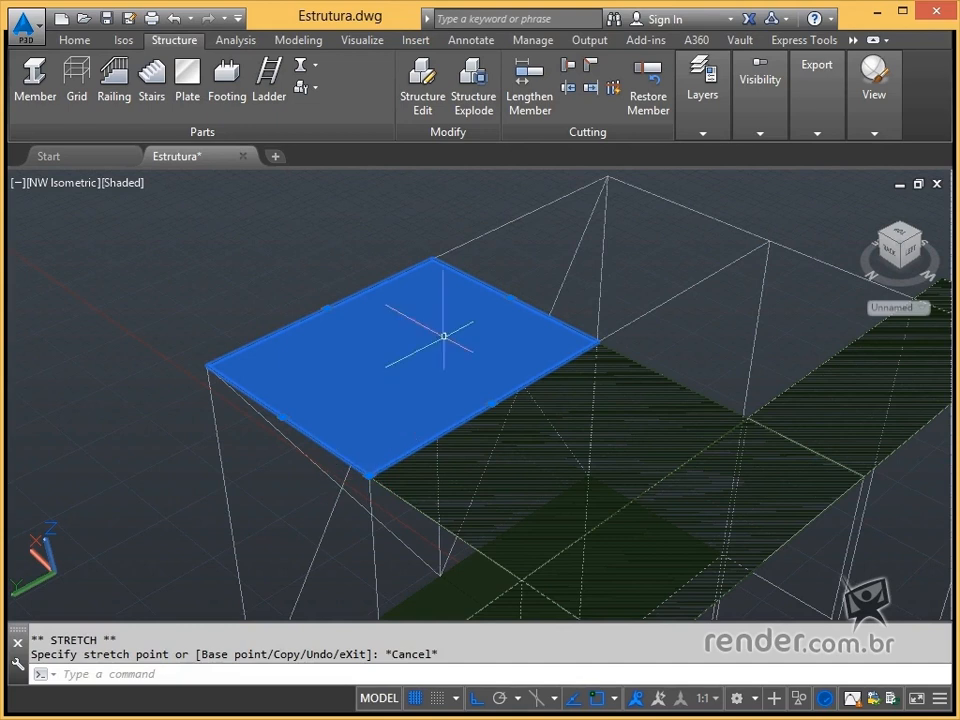
left_click(510, 297)
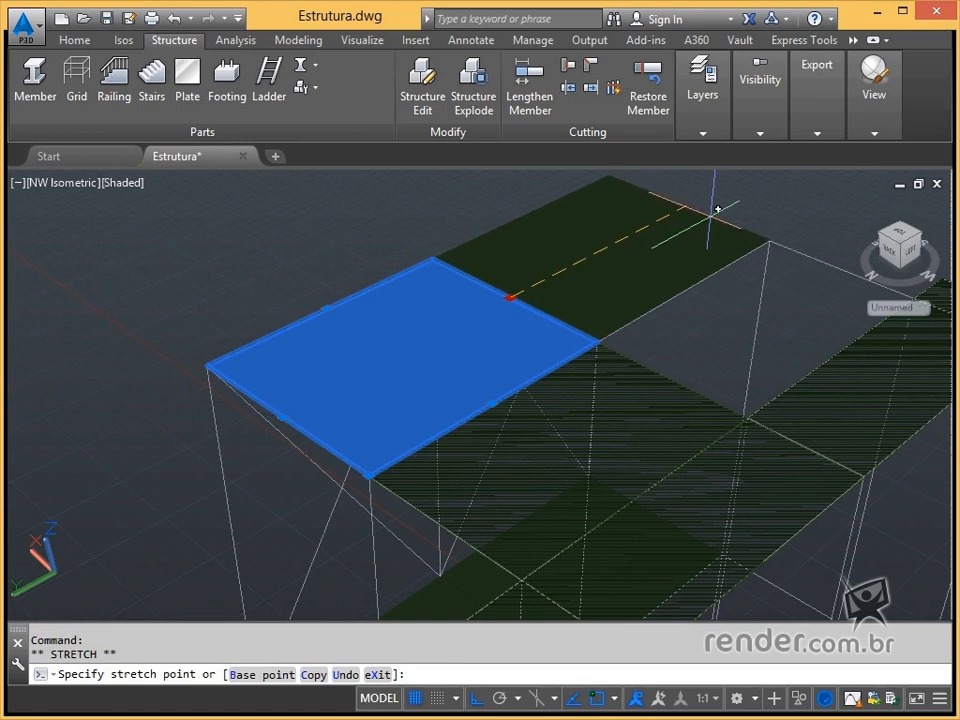
left_click(697, 209)
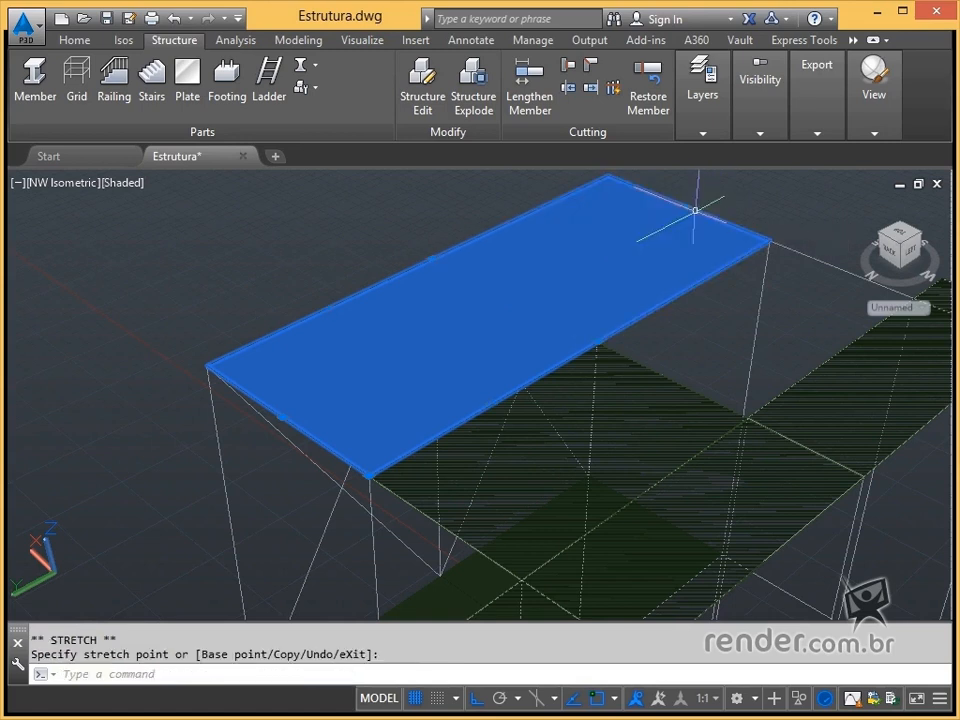
key("Escape")
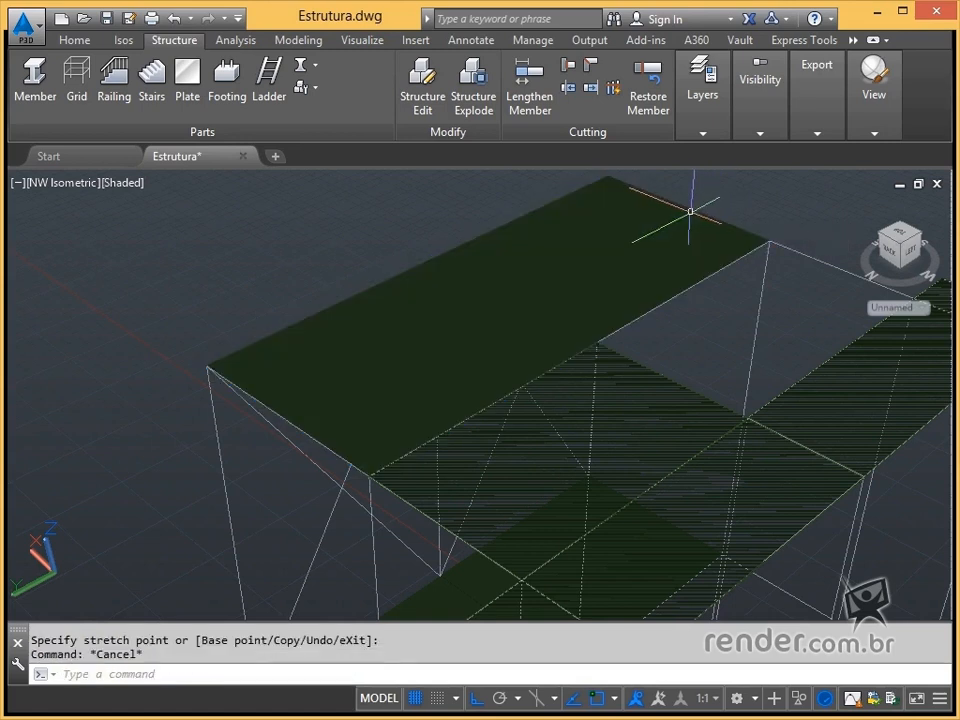
Turn on the ESCADA MARINHEIRO, ESCADA STAIR, GRADES DE PROTEÇÃO and PERFIS METÁLICOS layers, and turn off the GRID layer.
scroll(690, 211, "down", 5)
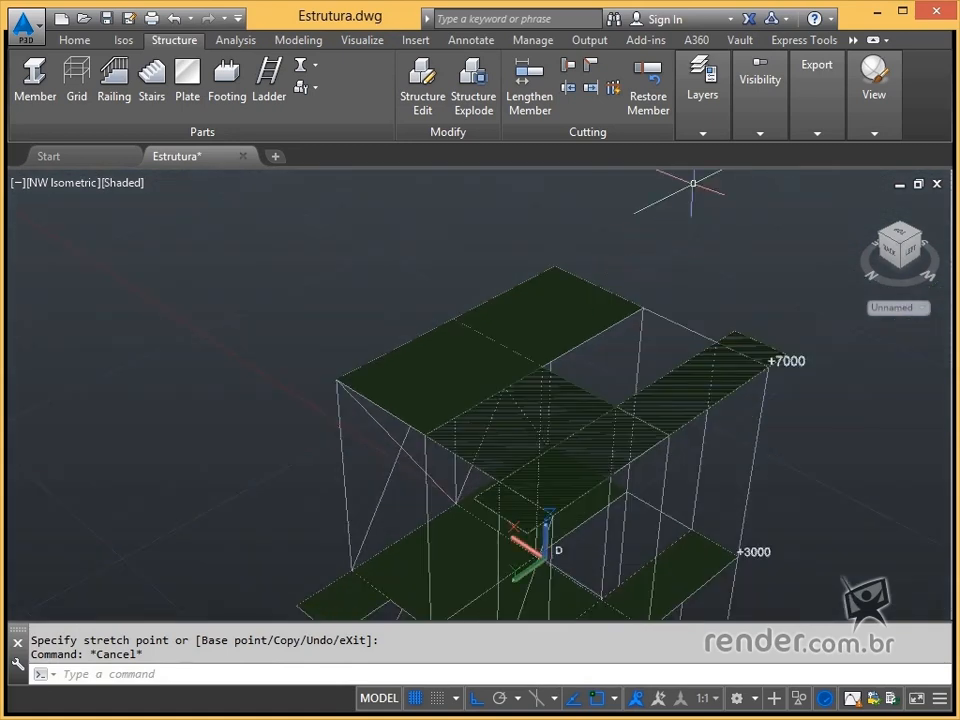
left_click(717, 135)
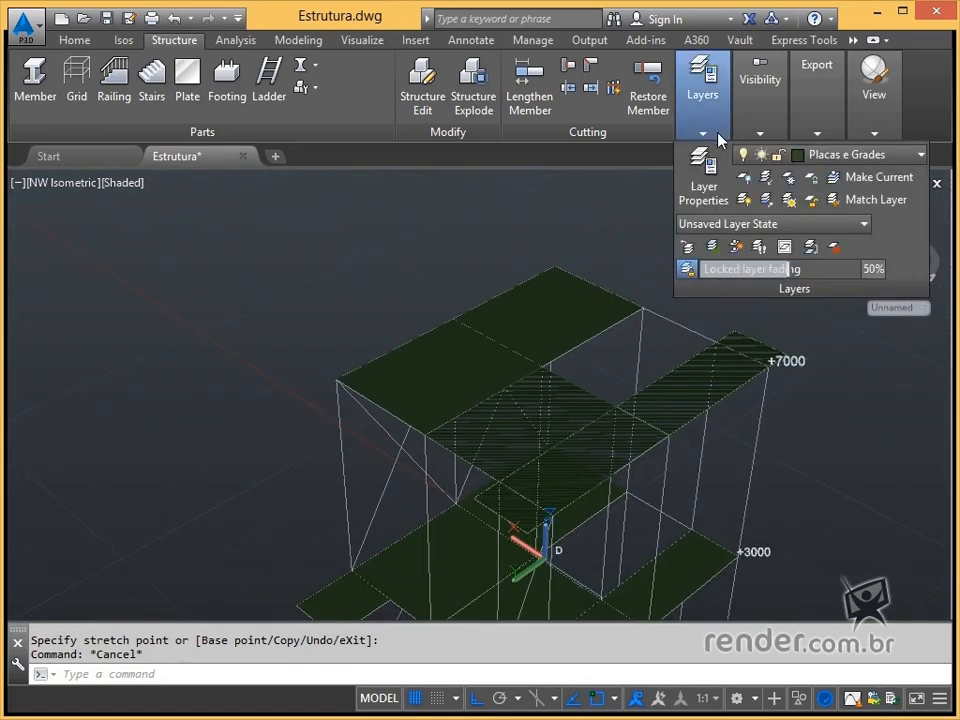
left_click(805, 155)
left_click(745, 201)
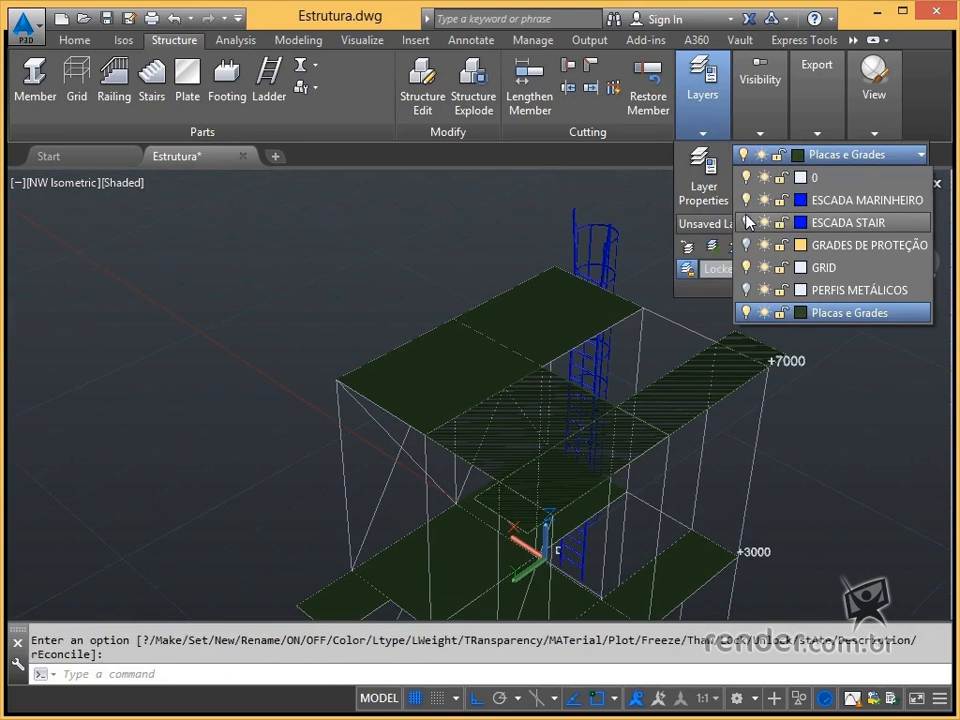
left_click(747, 245)
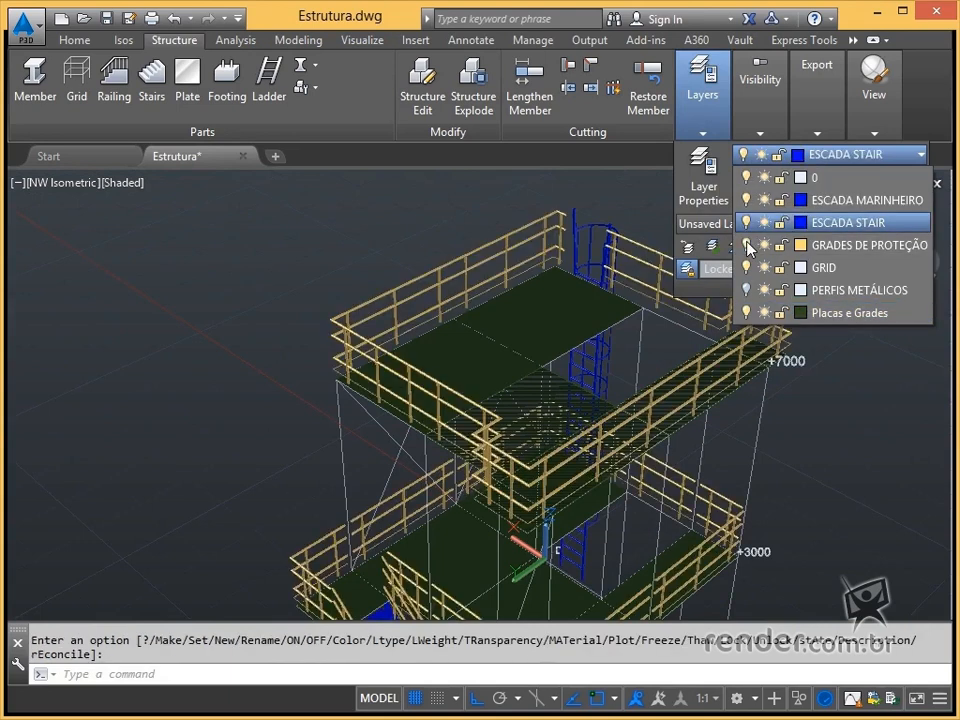
left_click(747, 268)
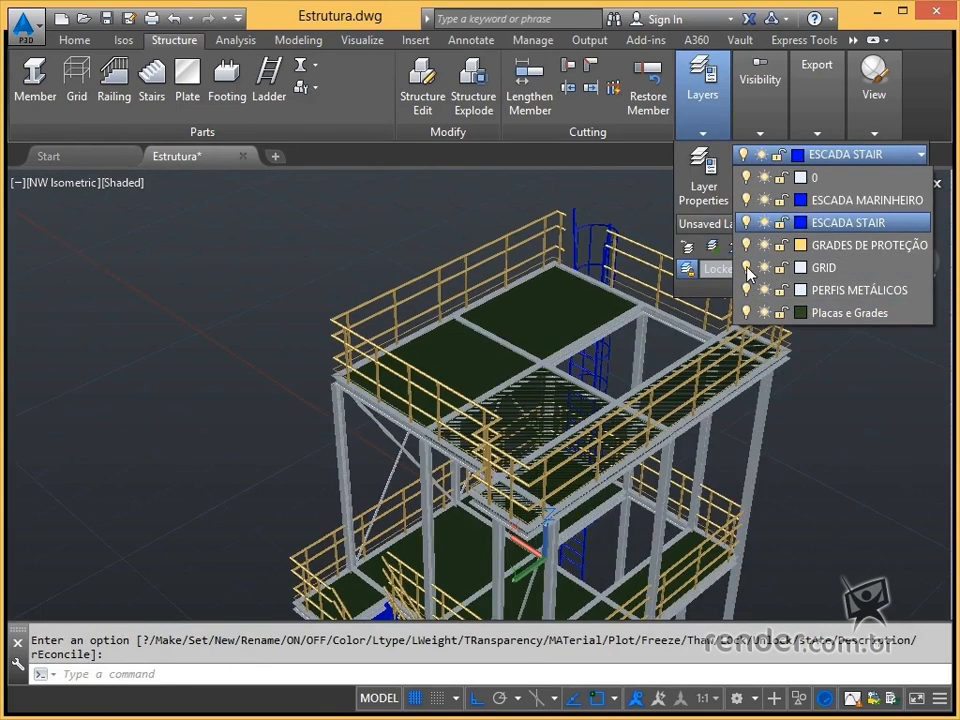
scroll(498, 378, "down", 2)
middle_click_drag(543, 459, 525, 336)
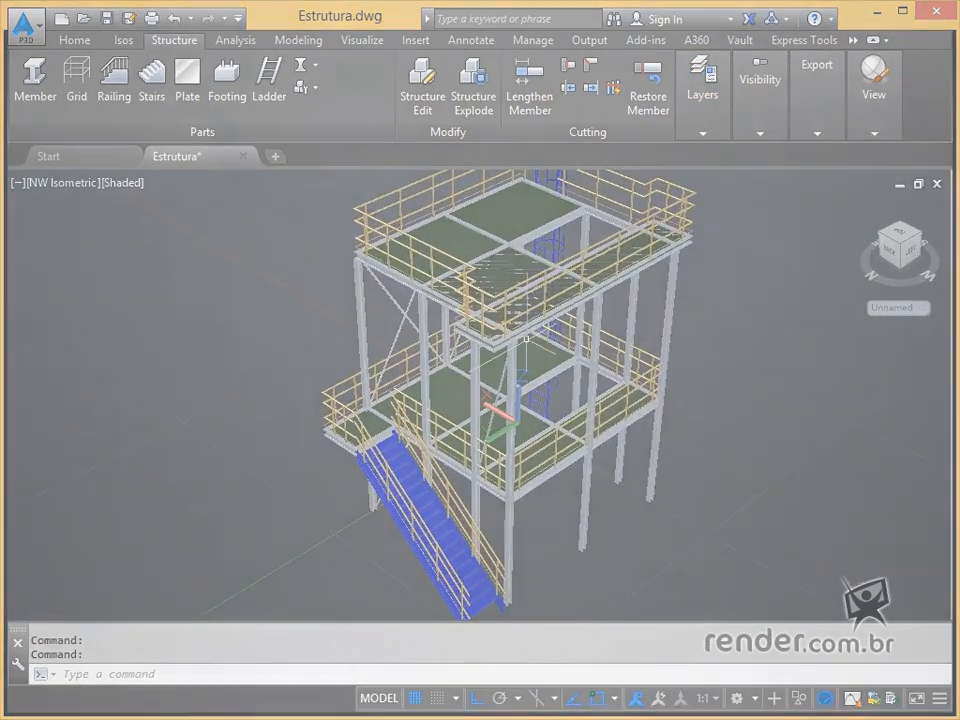